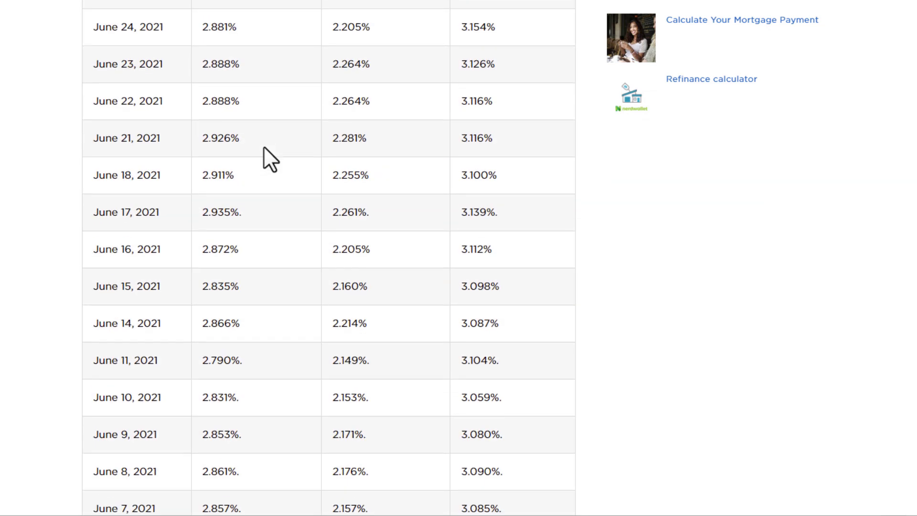
Step: Scroll the NerdWallet rate table to the May and late April 2021 rows
{"action": "scroll", "coordinate": [263, 145], "scroll_direction": "up", "scroll_amount": 7}
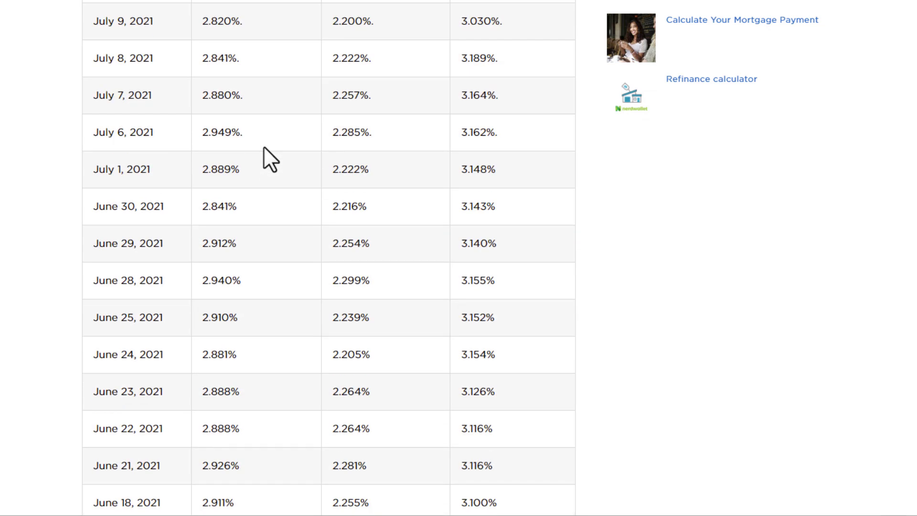
{"action": "scroll", "coordinate": [279, 112], "scroll_direction": "down", "scroll_amount": 20}
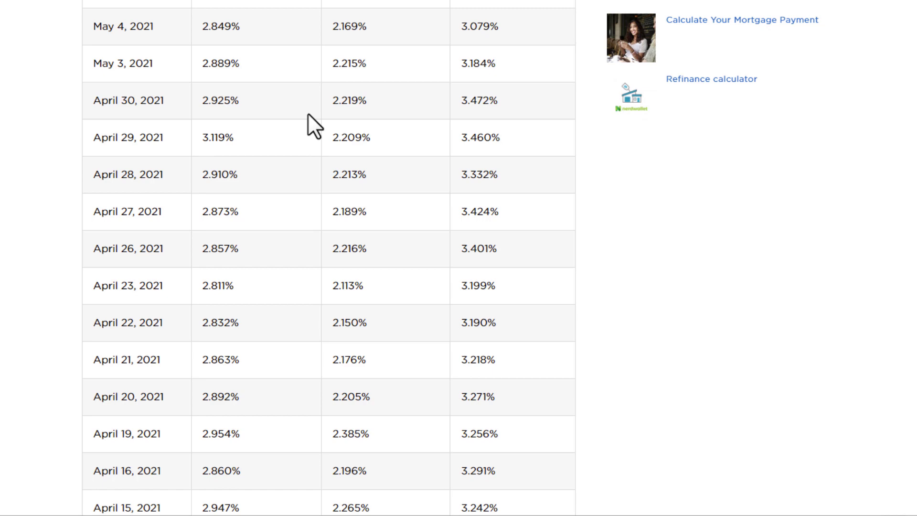
{"action": "scroll", "coordinate": [308, 115], "scroll_direction": "up", "scroll_amount": 7}
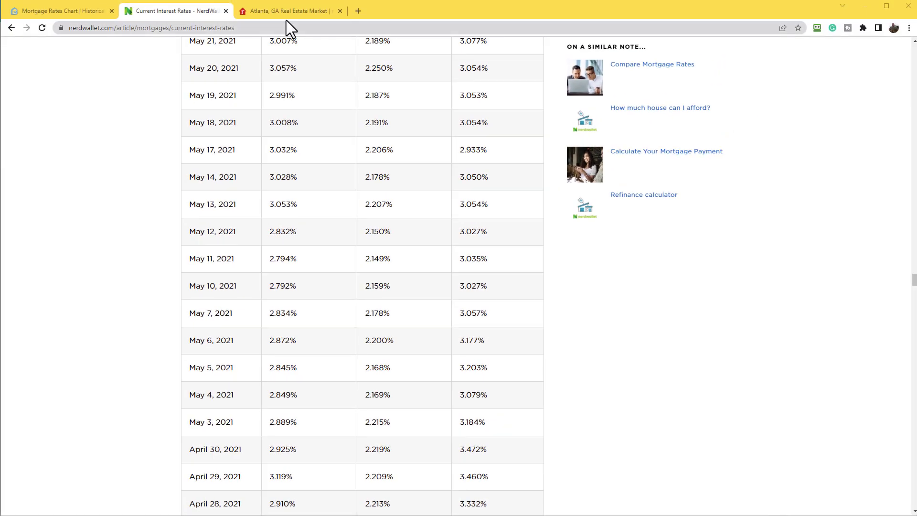
Step: Switch to the realtor.com Atlanta, GA real estate overview page
{"action": "left_click", "coordinate": [292, 12]}
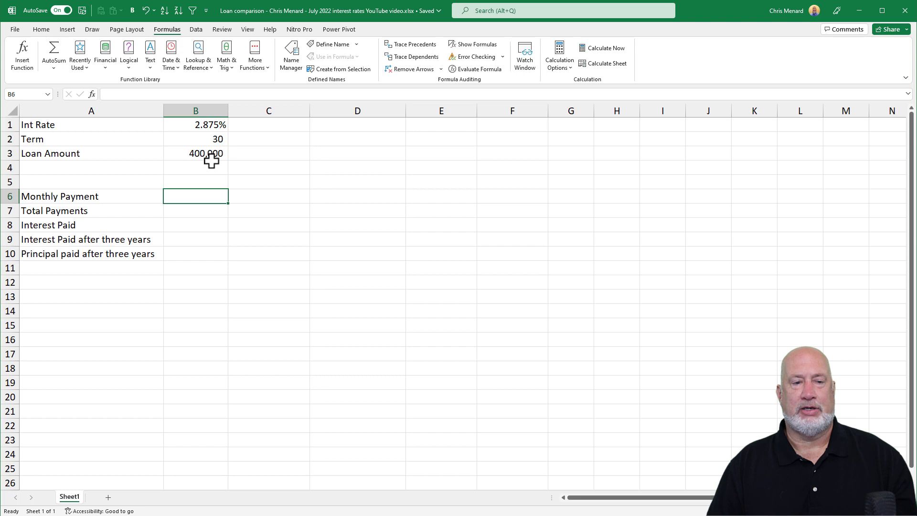
{"action": "left_click", "coordinate": [209, 127]}
{"action": "scroll", "coordinate": [490, 309], "scroll_direction": "up", "scroll_amount": 1}
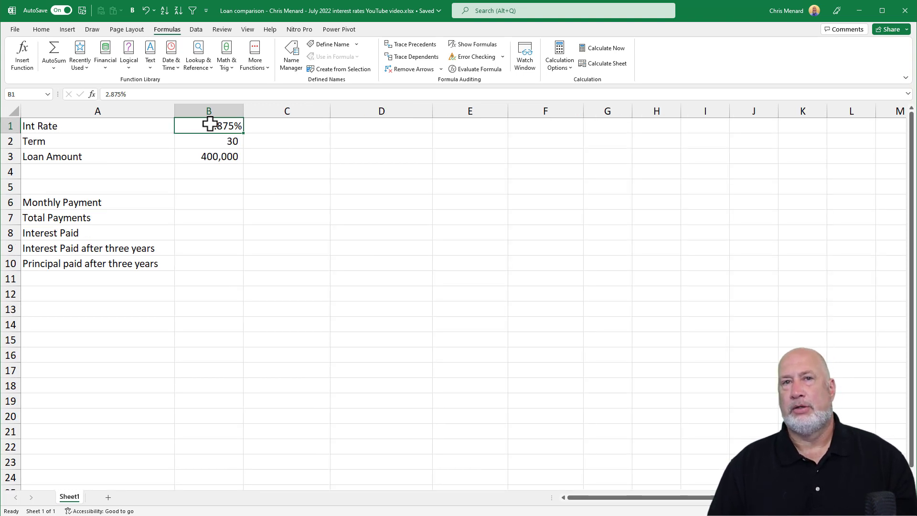
{"action": "left_click", "coordinate": [208, 142]}
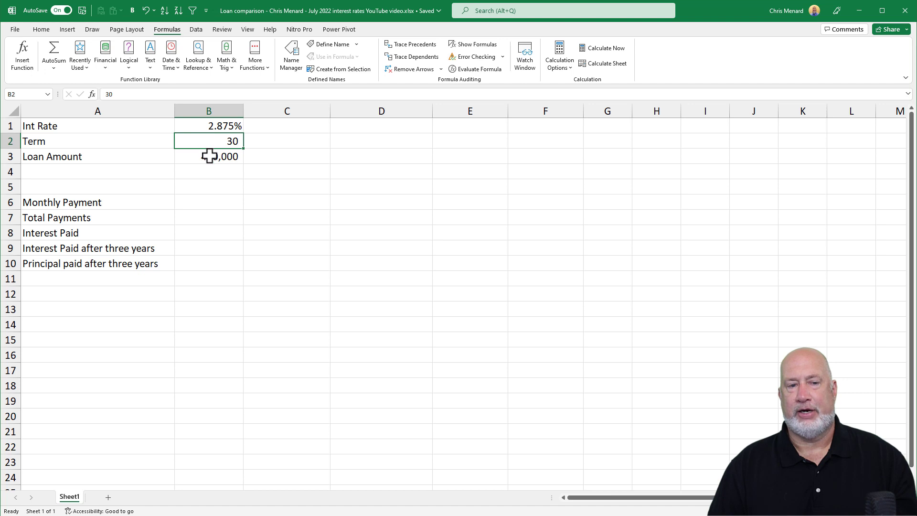
{"action": "left_click", "coordinate": [209, 156]}
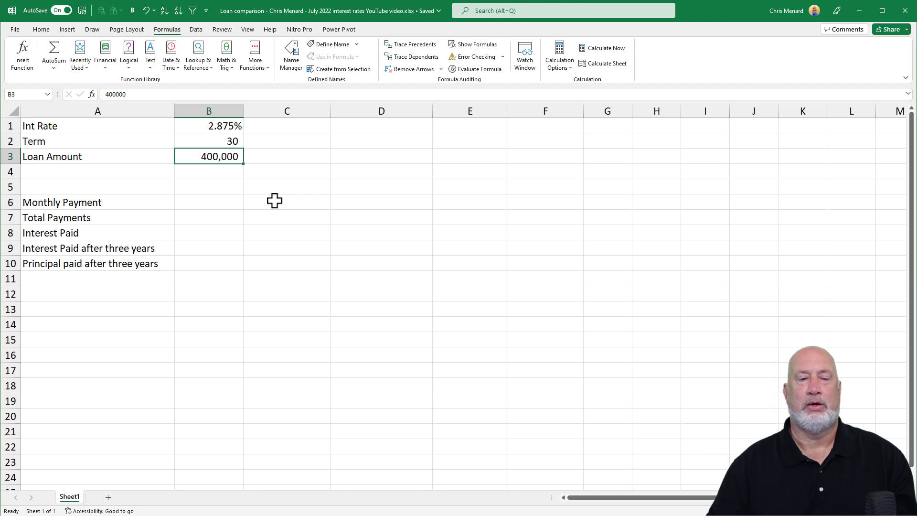
Step: Enter =PMT(B1/12,B2*12,-B3) in B6 to get a 1,660 monthly payment
{"action": "left_click", "coordinate": [225, 204]}
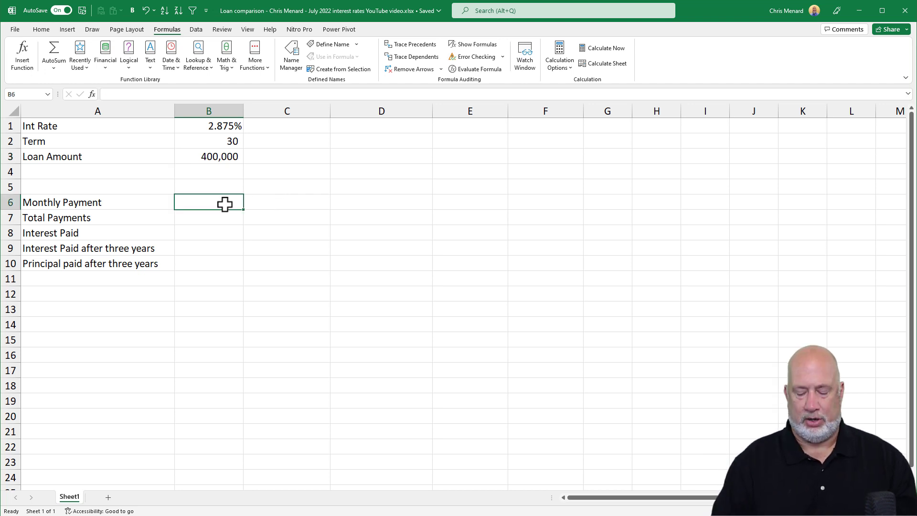
{"action": "type", "text": "=pmt"}
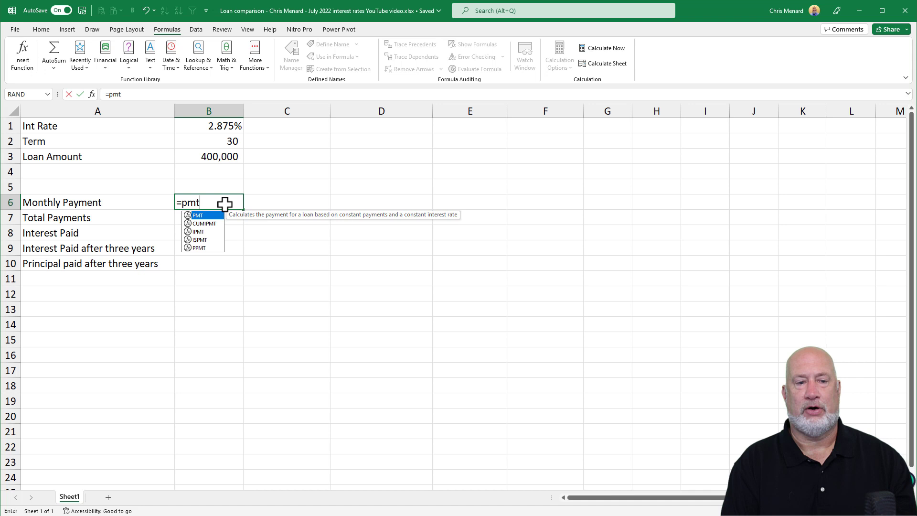
{"action": "key", "text": "Tab"}
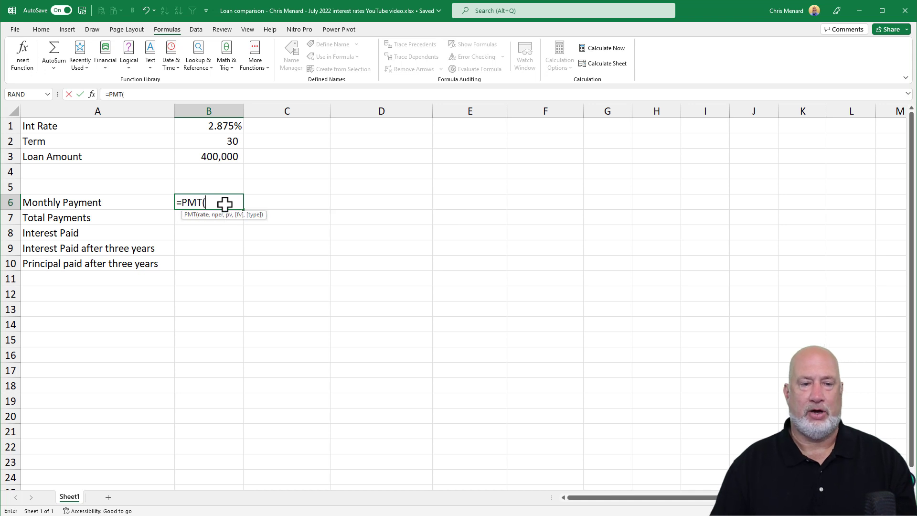
{"action": "left_click", "coordinate": [219, 127]}
{"action": "type", "text": "/12"}
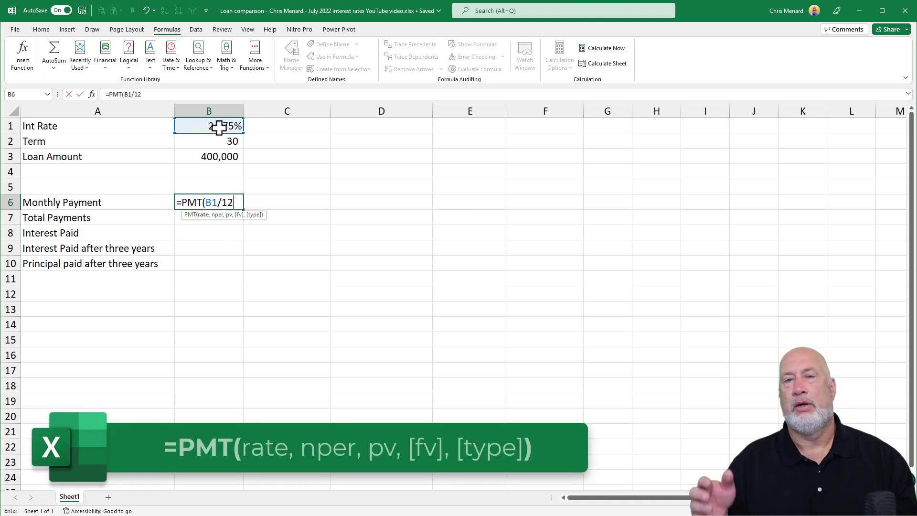
{"action": "type", "text": ","}
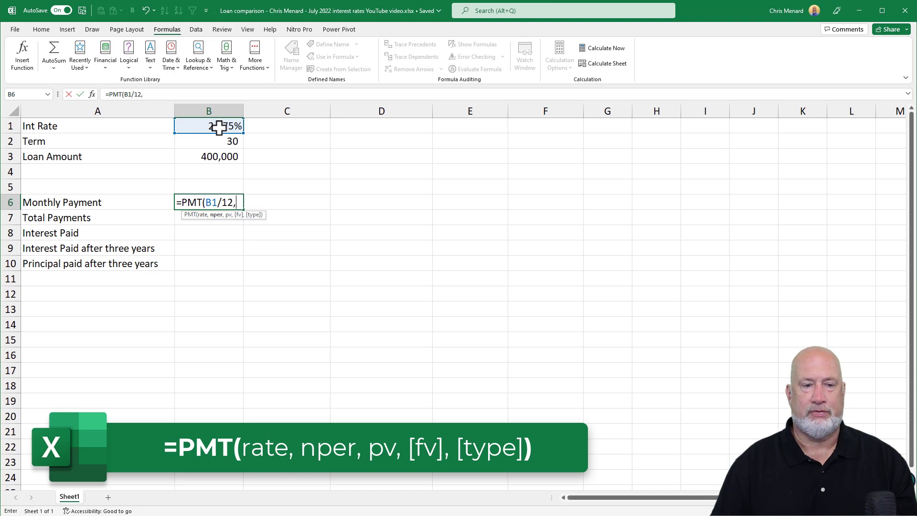
{"action": "left_click", "coordinate": [219, 140]}
{"action": "type", "text": "*"}
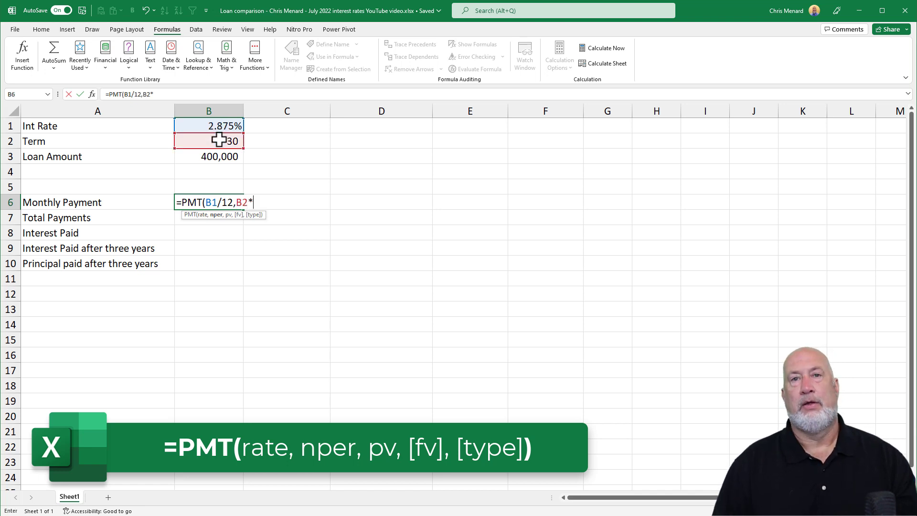
{"action": "type", "text": "12"}
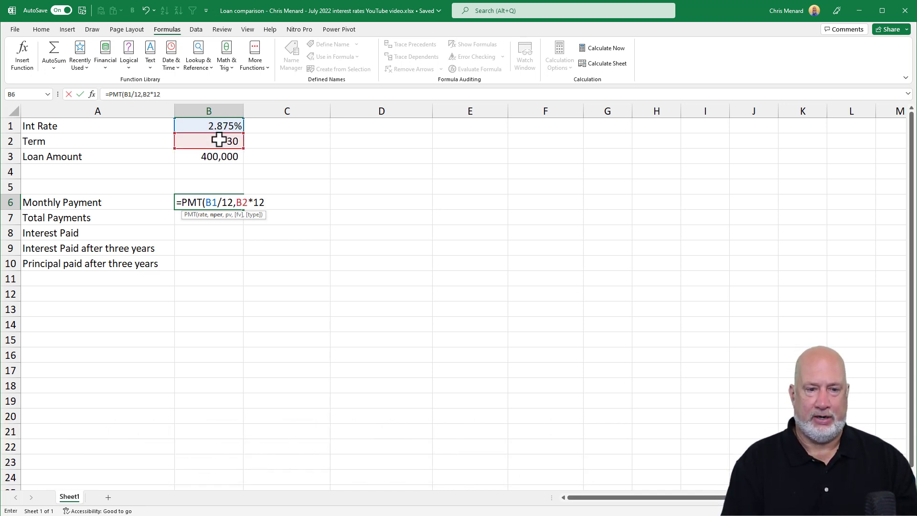
{"action": "type", "text": ",-"}
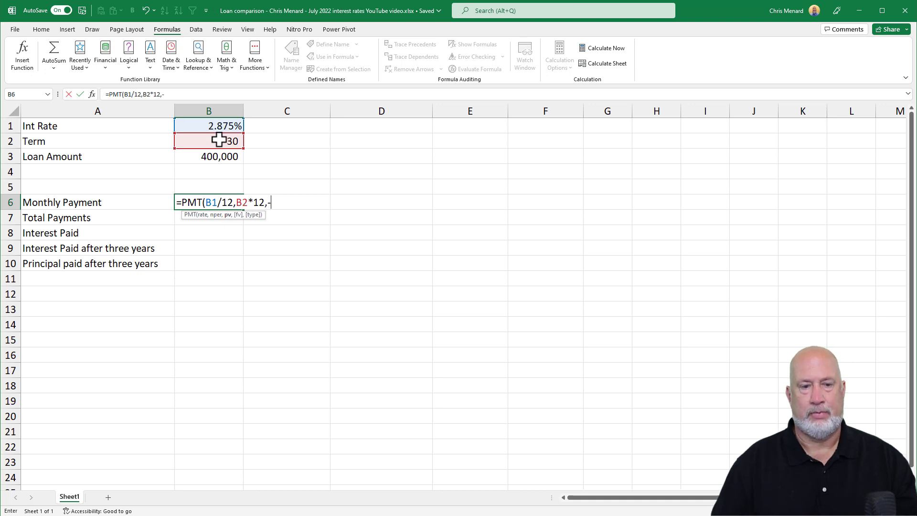
{"action": "left_click", "coordinate": [217, 156]}
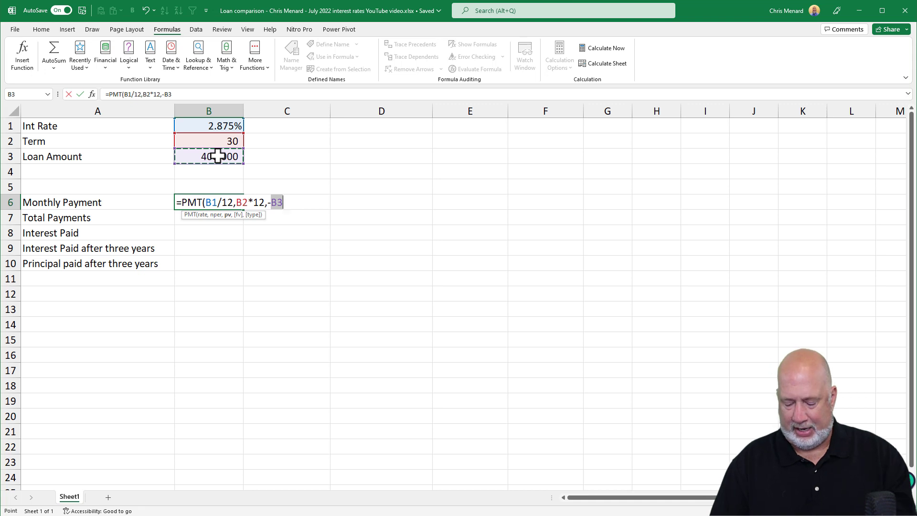
{"action": "key", "text": "Return"}
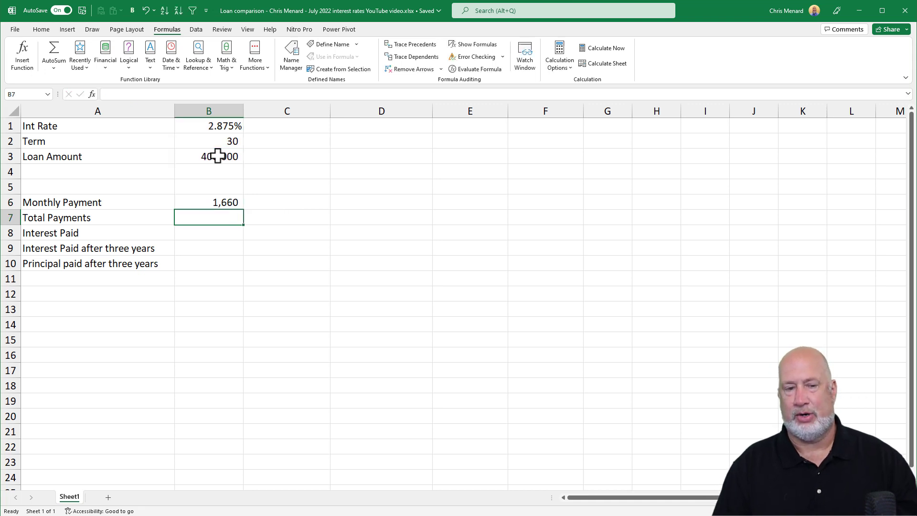
Step: Enter =B6*B2*12 in B7 for total payments of 597,445
{"action": "key", "text": "Up"}
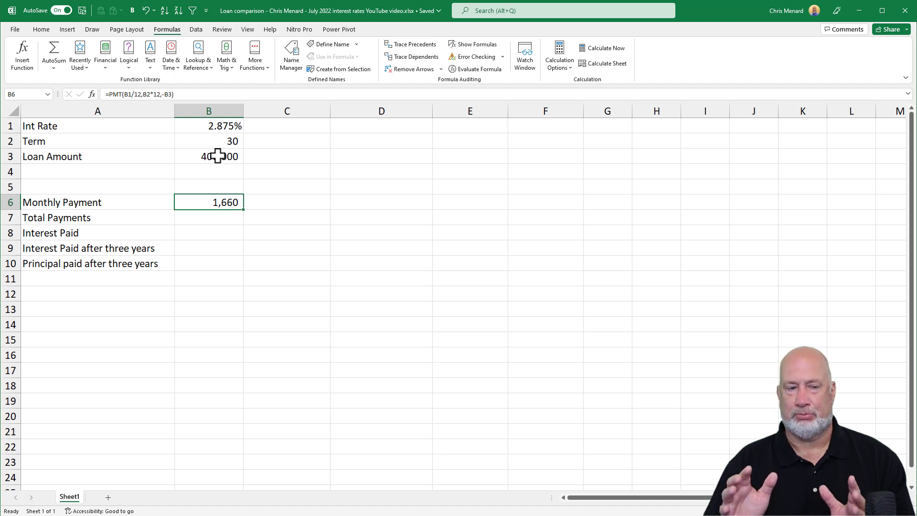
{"action": "key", "text": "Down"}
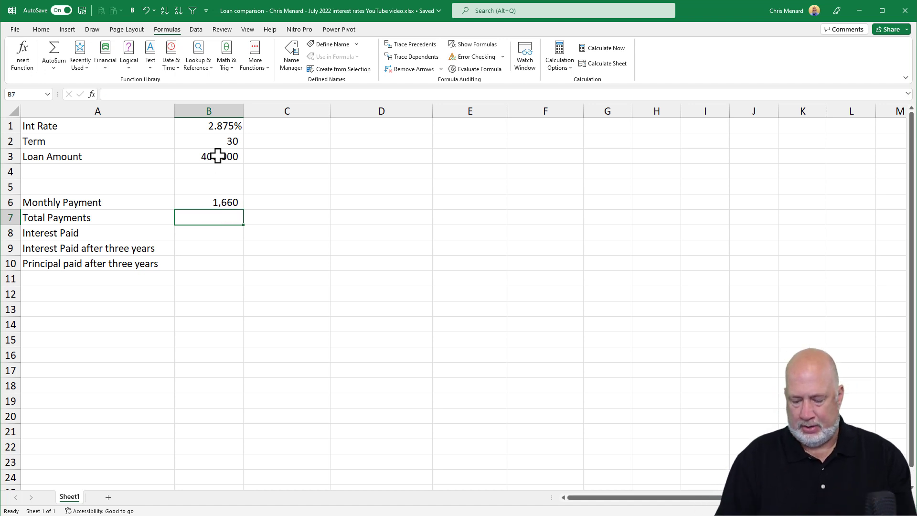
{"action": "key", "text": "Up"}
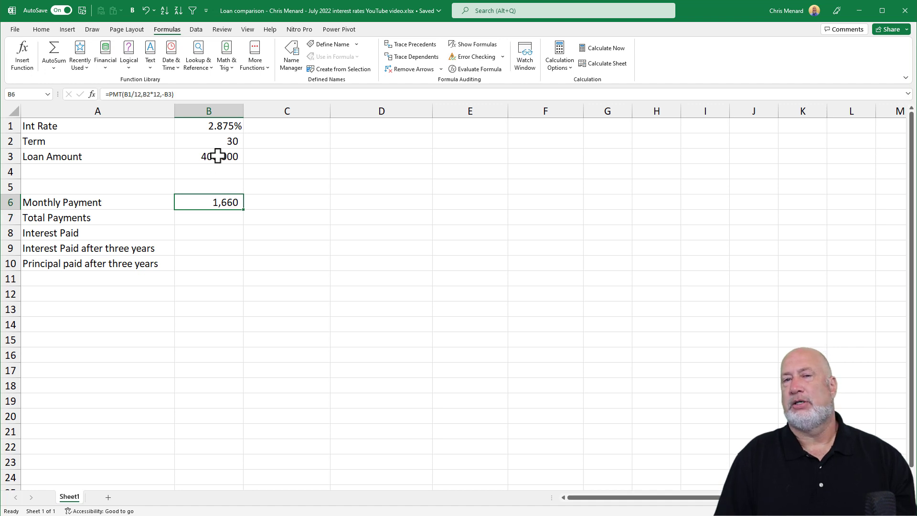
{"action": "key", "text": "Down"}
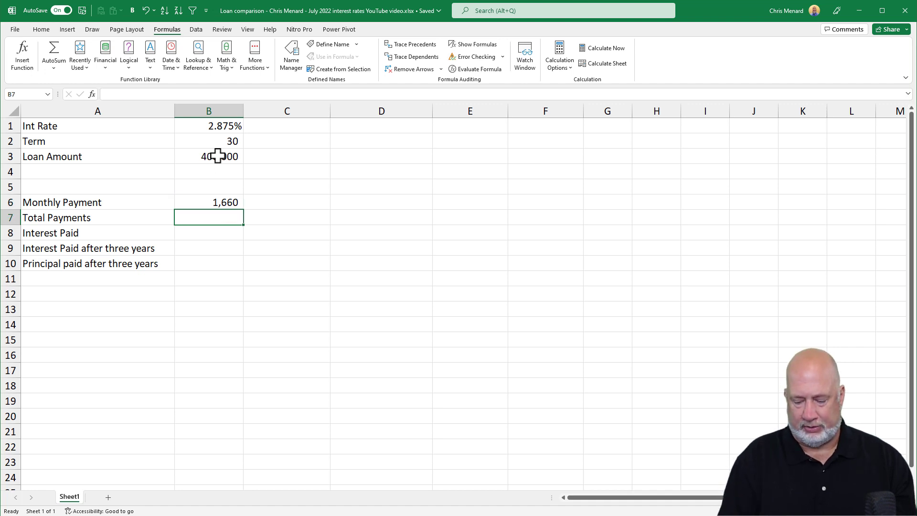
{"action": "type", "text": "="}
{"action": "key", "text": "Up"}
{"action": "type", "text": "*"}
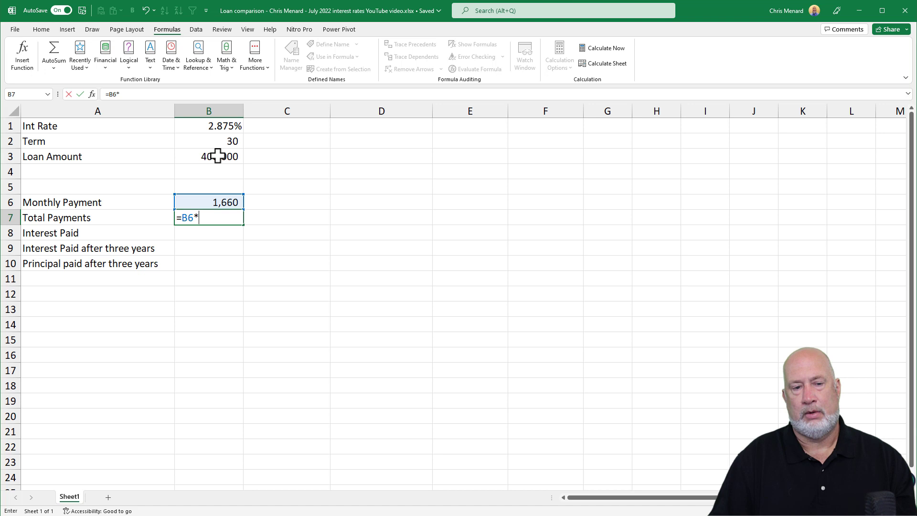
{"action": "left_click", "coordinate": [227, 141]}
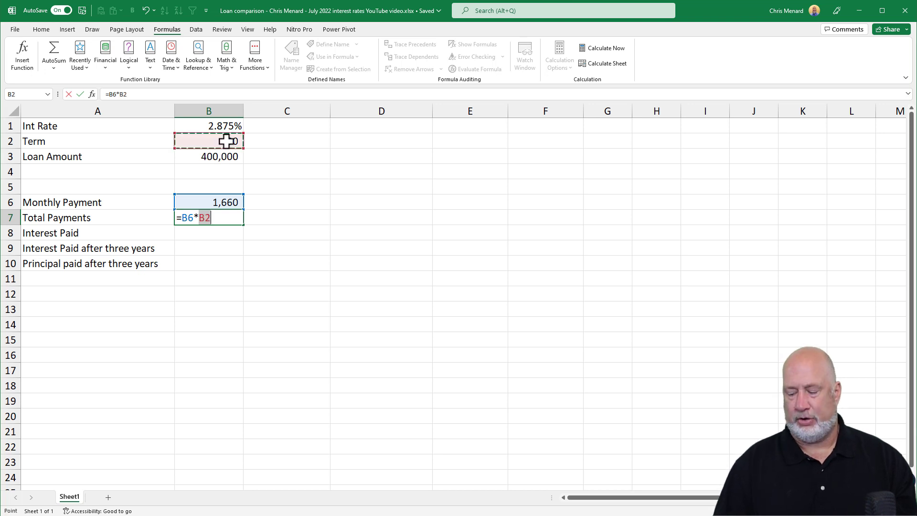
{"action": "type", "text": "*12"}
{"action": "key", "text": "Return"}
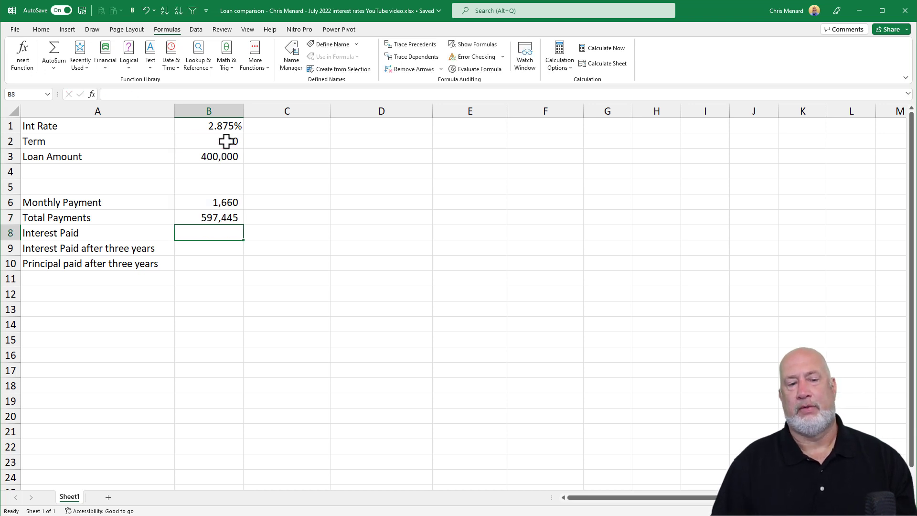
Step: Enter =B7-B3 in B8 for interest paid of 197,445
{"action": "key", "text": "Up"}
{"action": "key", "text": "Down"}
{"action": "type", "text": "="}
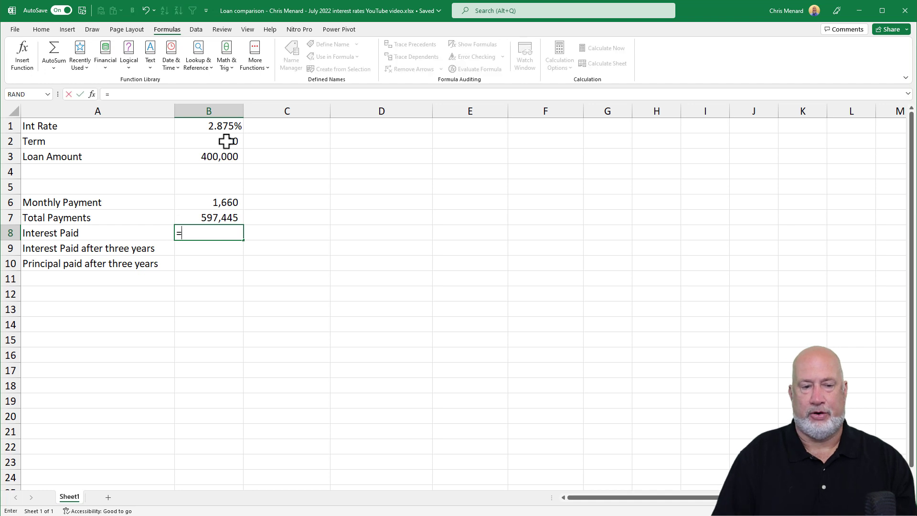
{"action": "key", "text": "Up"}
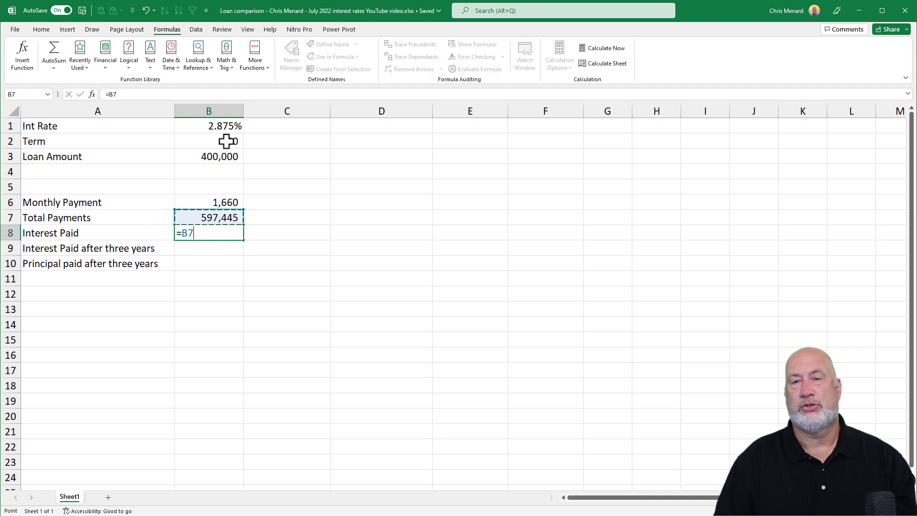
{"action": "type", "text": "-"}
{"action": "left_click", "coordinate": [223, 156]}
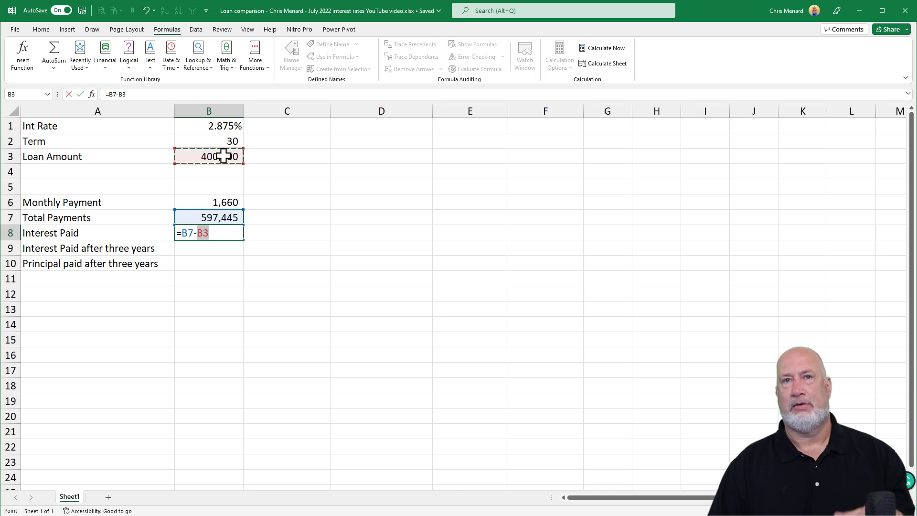
{"action": "key", "text": "Return"}
{"action": "key", "text": "Up"}
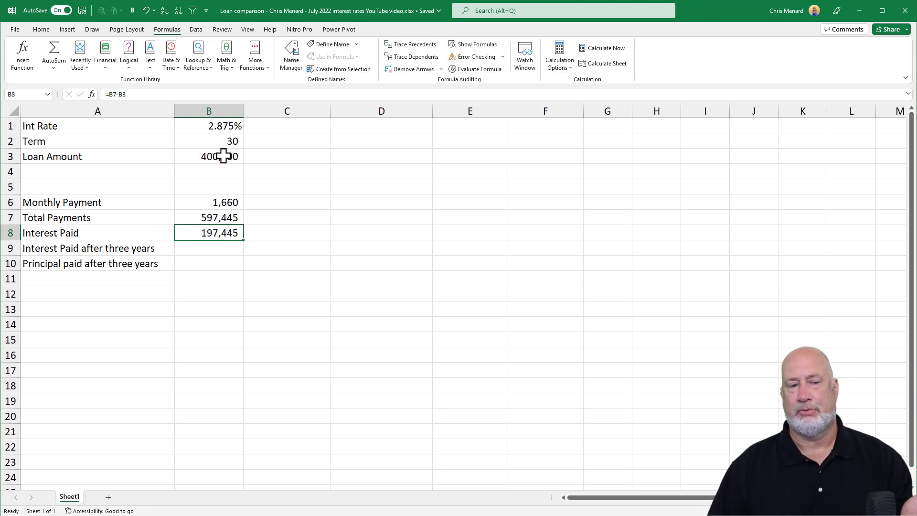
{"action": "key", "text": "Down"}
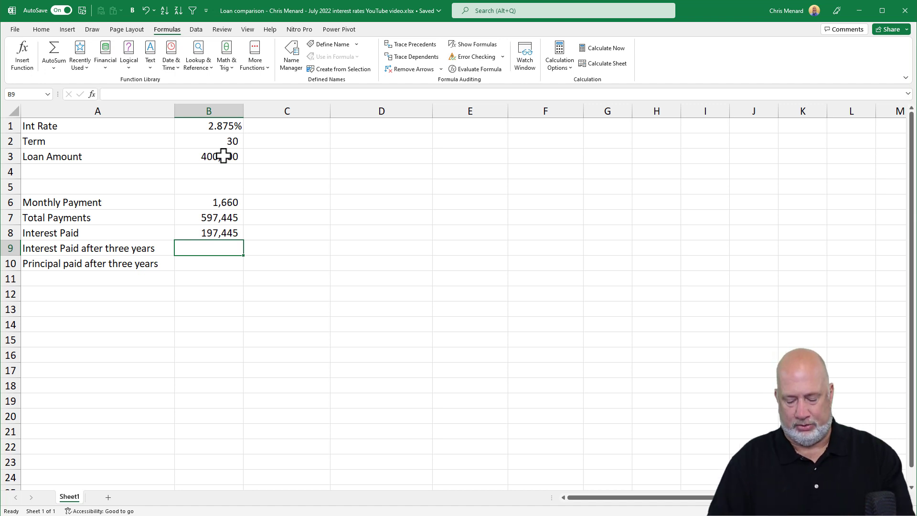
Step: Enter =CUMIPMT(B1/12,B2*12,B3,1,36,0) in B9 for first-three-year interest
{"action": "type", "text": "=cumi"}
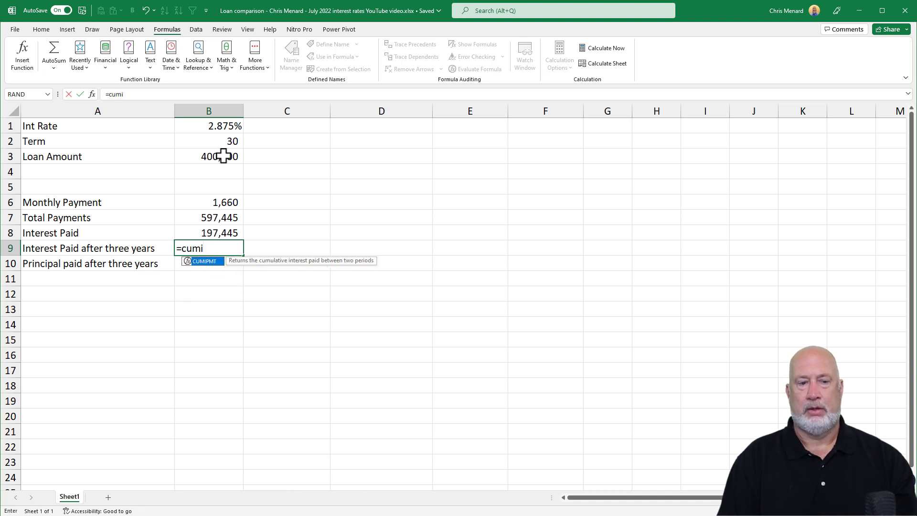
{"action": "key", "text": "Tab"}
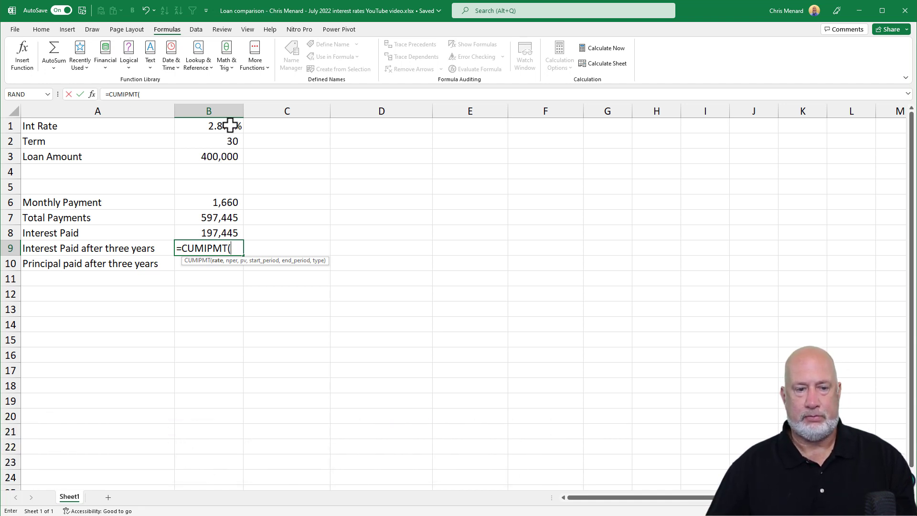
{"action": "left_click", "coordinate": [230, 126]}
{"action": "type", "text": "/12,"}
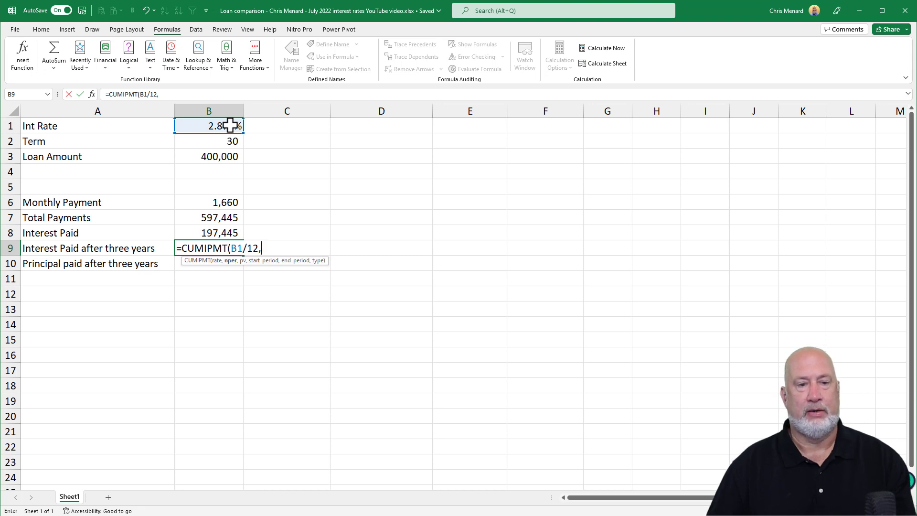
{"action": "left_click", "coordinate": [228, 141]}
{"action": "type", "text": "*12,"}
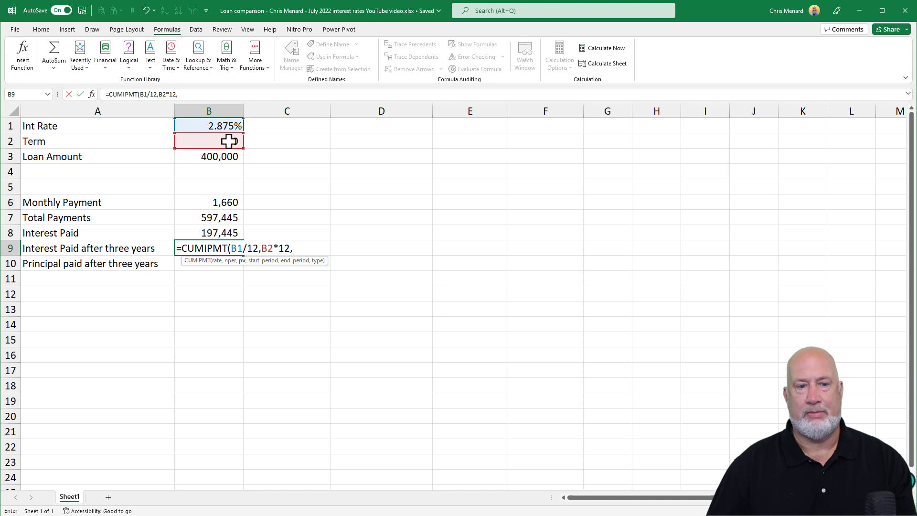
{"action": "left_click", "coordinate": [229, 157]}
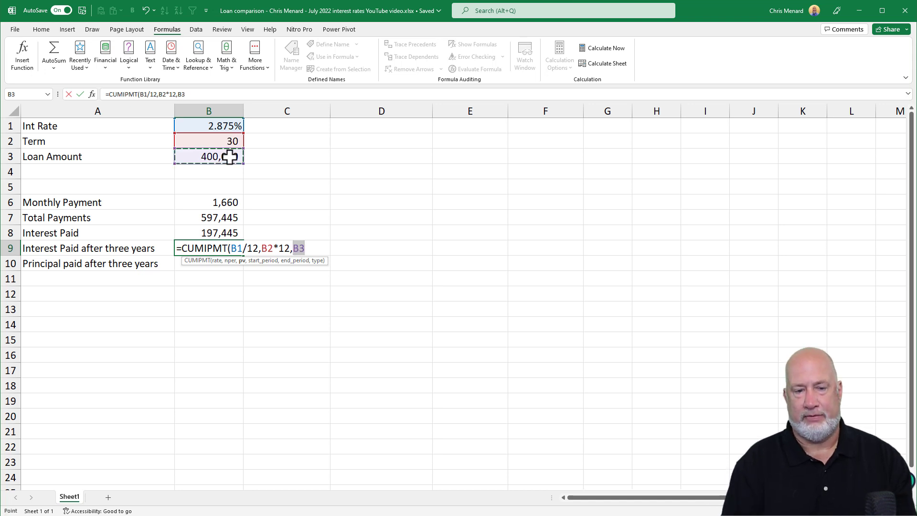
{"action": "type", "text": ",1"}
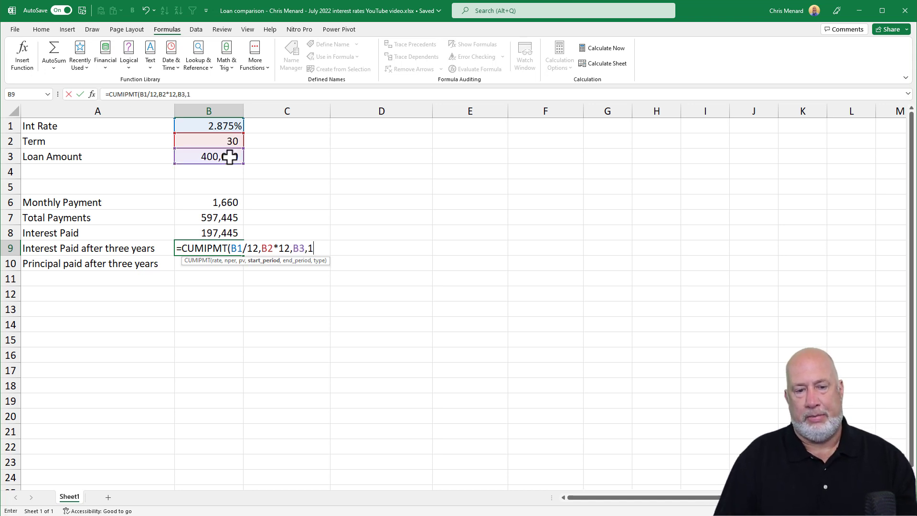
{"action": "type", "text": ",36"}
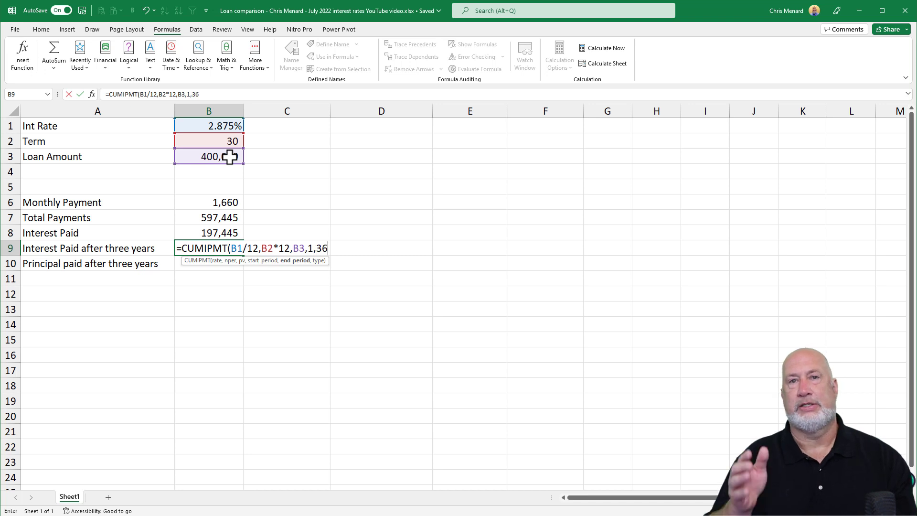
{"action": "type", "text": ",0"}
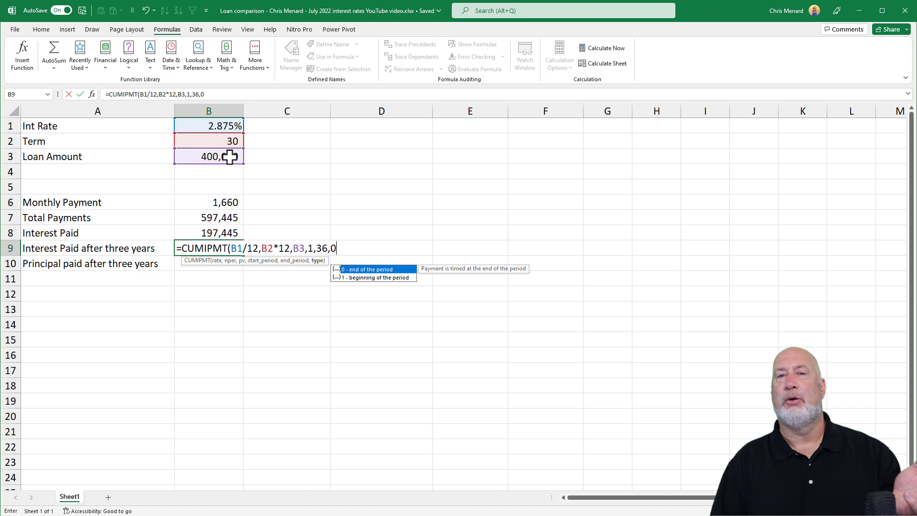
{"action": "key", "text": "Return"}
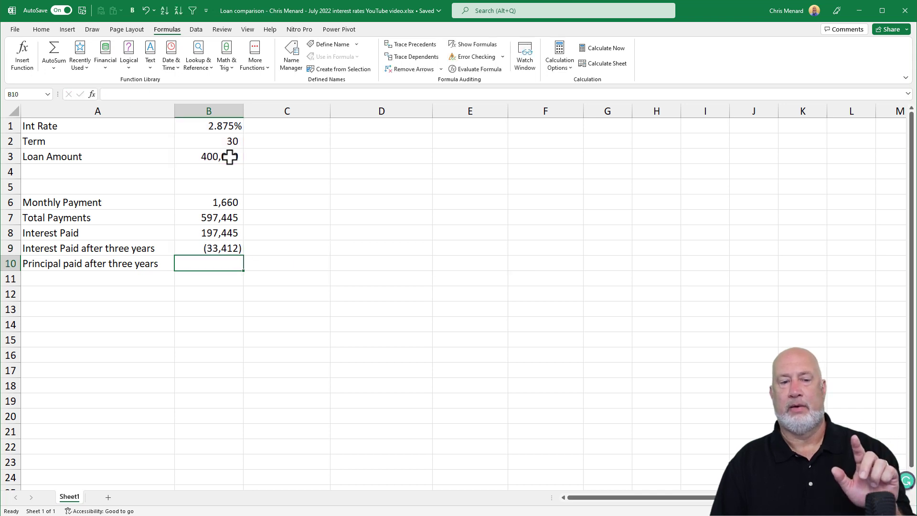
Step: Add a minus after the equals sign so B9 shows a positive 33,412
{"action": "key", "text": "Up"}
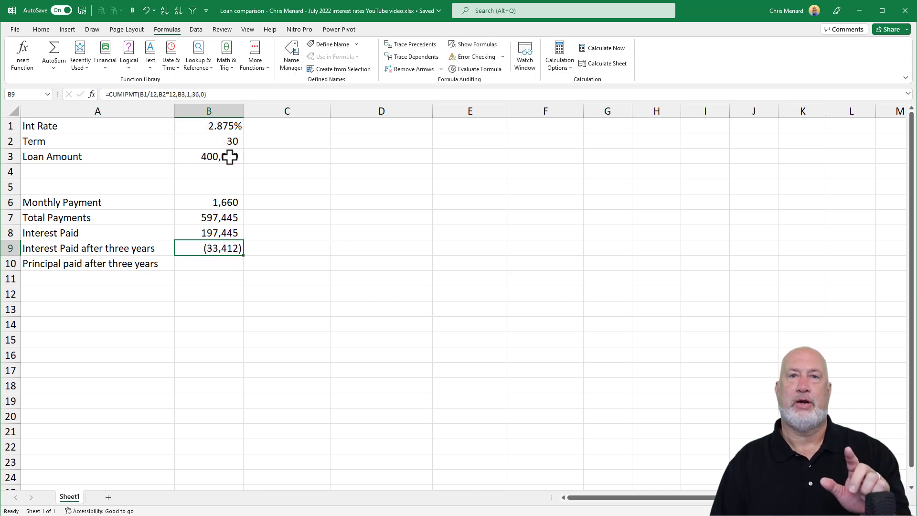
{"action": "double_click", "coordinate": [210, 246]}
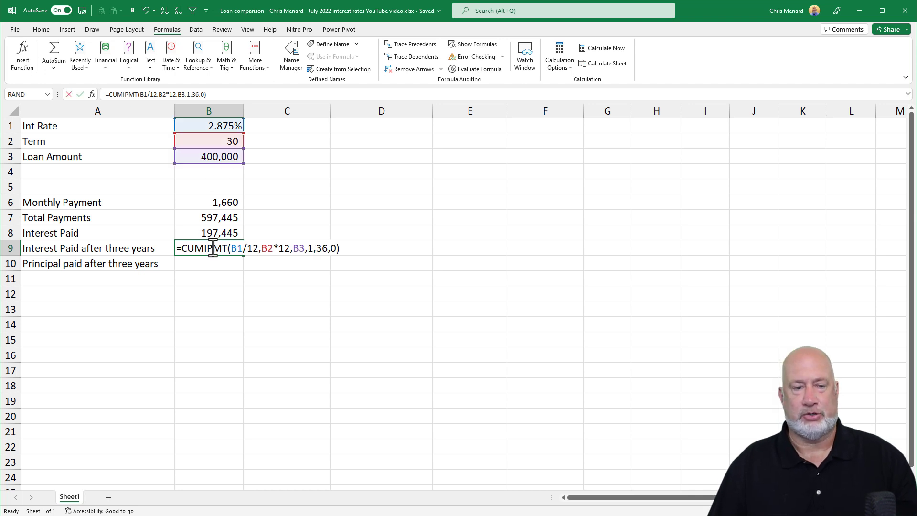
{"action": "left_click", "coordinate": [178, 248]}
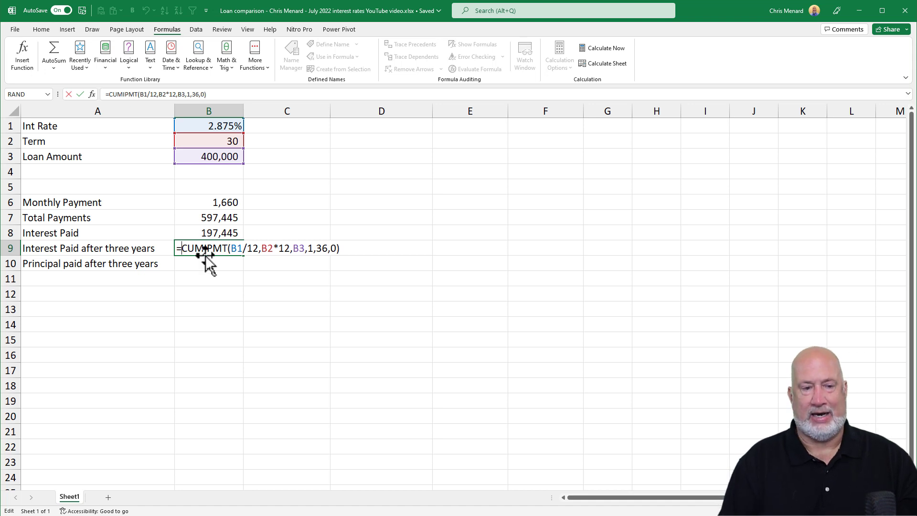
{"action": "type", "text": "-"}
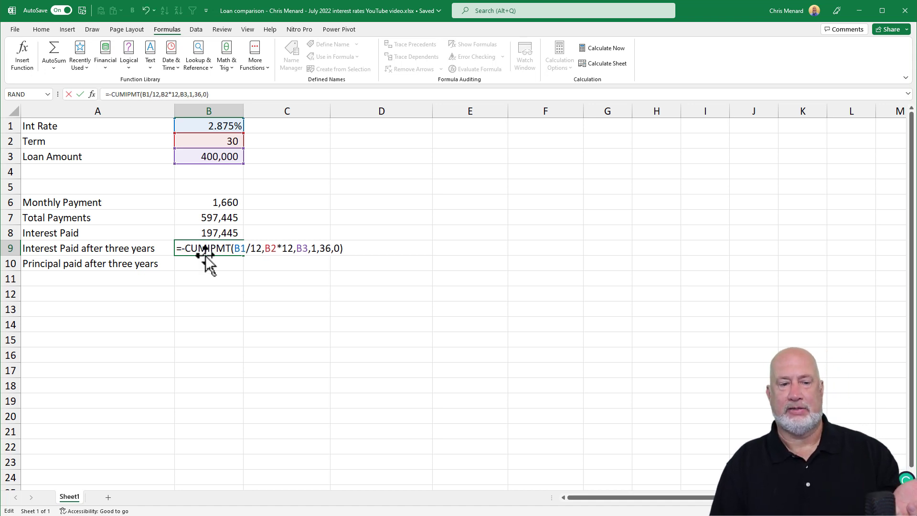
{"action": "key", "text": "Return"}
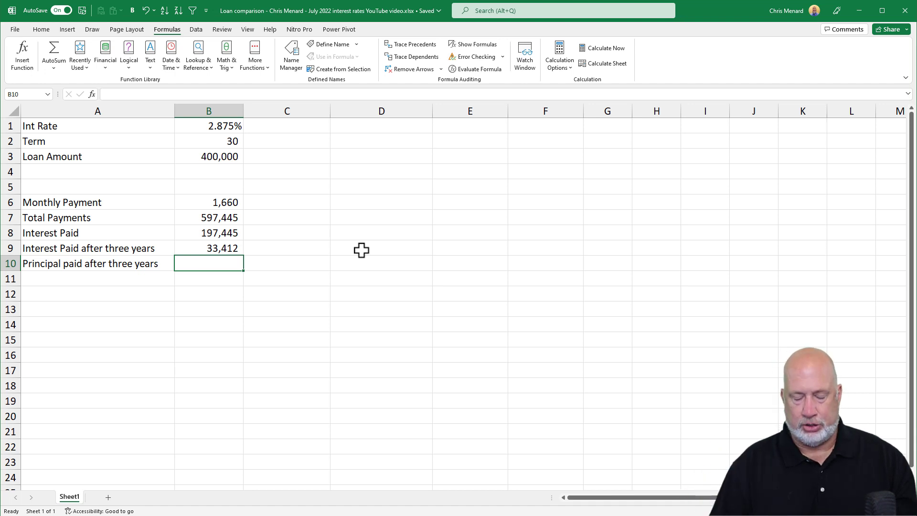
Step: Turn the copied CUMIPMT formula in B10 into CUMPRINC(B1/12,B2*12,B3,1,36,0)
{"action": "type", "text": "=-CUMIPMT(B1/12,B2*12,B3,1,36,0)"}
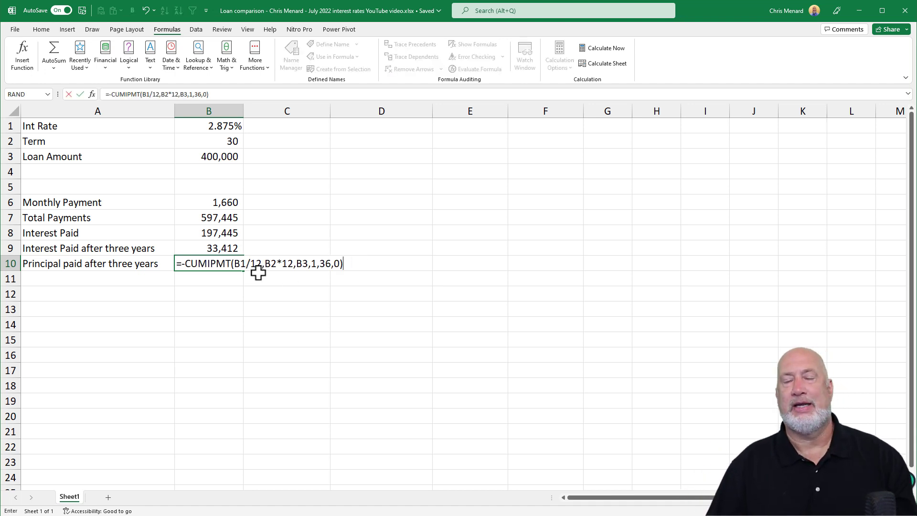
{"action": "left_click", "coordinate": [232, 264]}
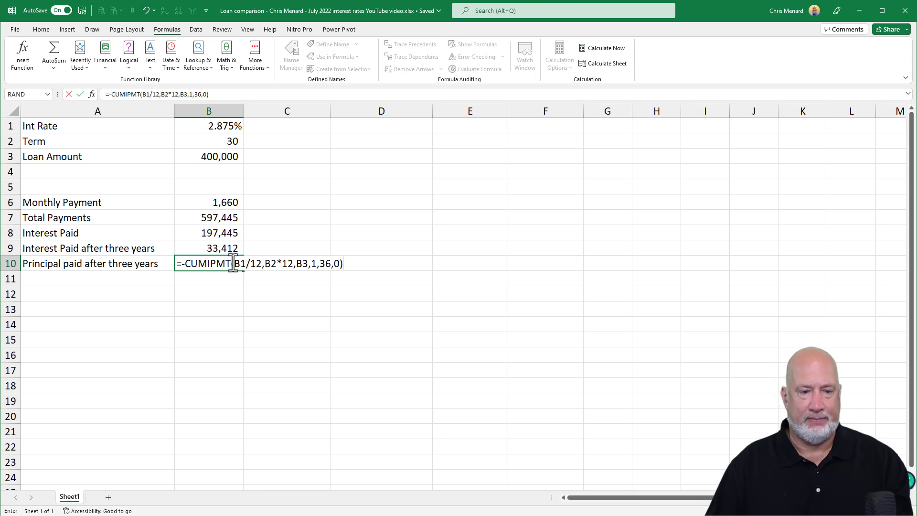
{"action": "key", "text": "BackSpace"}
{"action": "key", "text": "BackSpace"}
{"action": "key", "text": "BackSpace"}
{"action": "key", "text": "BackSpace"}
{"action": "key", "text": "BackSpace"}
{"action": "key", "text": "BackSpace"}
{"action": "key", "text": "BackSpace"}
{"action": "key", "text": "BackSpace"}
{"action": "type", "text": "cump"}
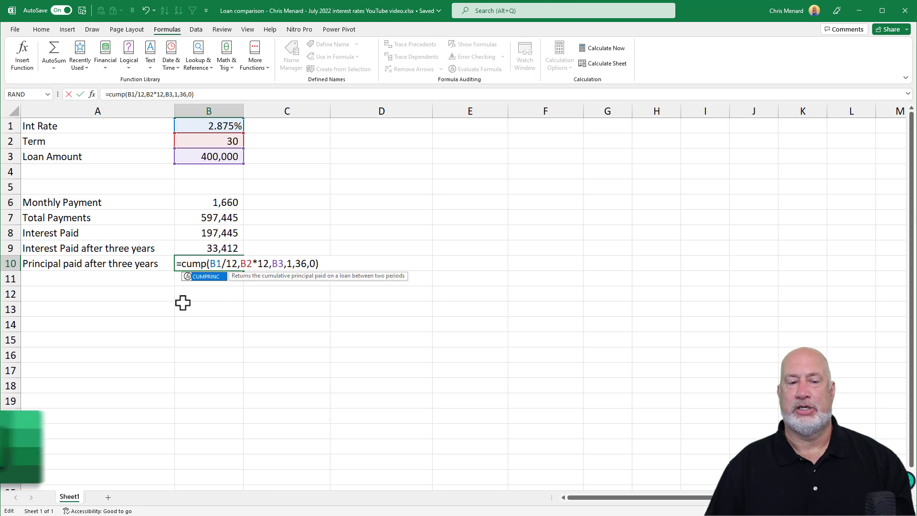
{"action": "key", "text": "Tab"}
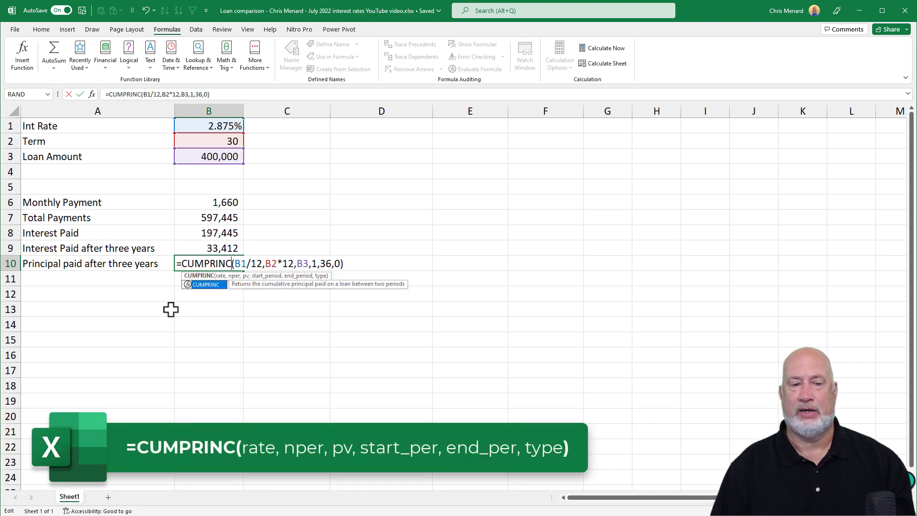
{"action": "key", "text": "Return"}
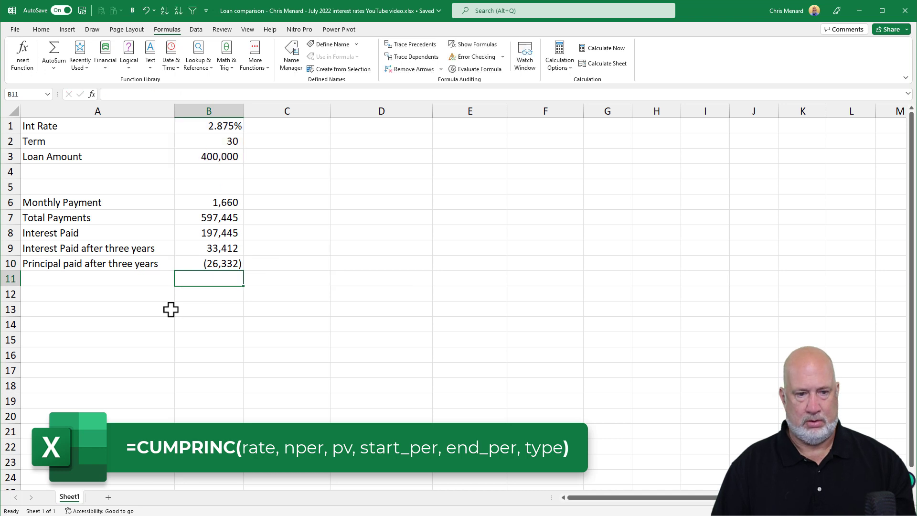
{"action": "key", "text": "Up"}
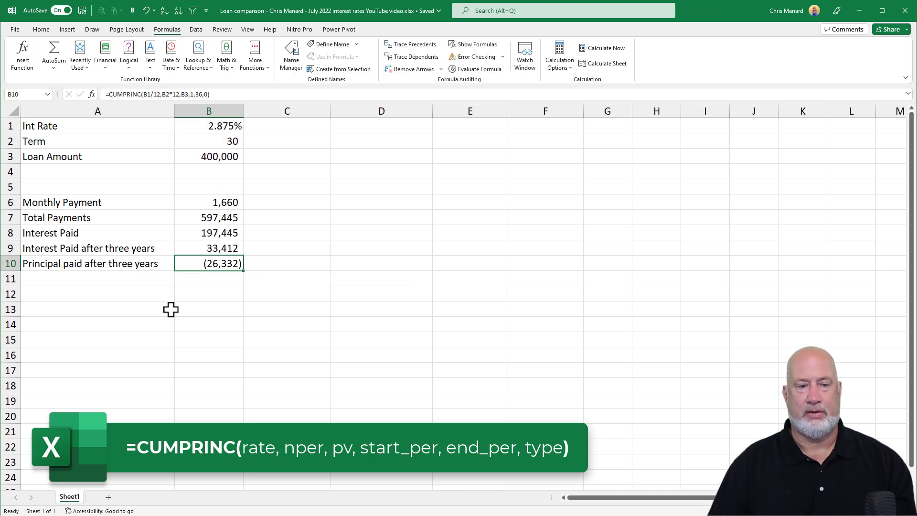
Step: Negate the B10 formula so principal paid shows as a positive 26,332
{"action": "double_click", "coordinate": [187, 264]}
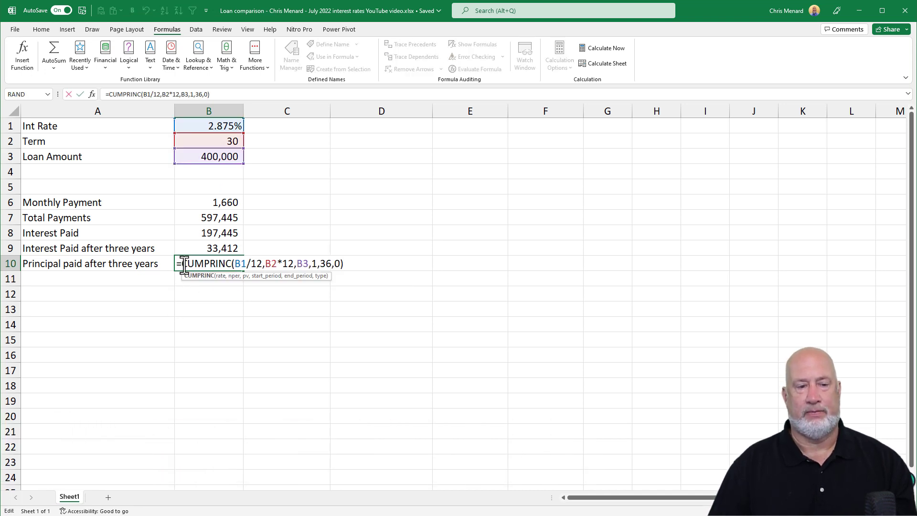
{"action": "left_click", "coordinate": [184, 264]}
{"action": "type", "text": "-"}
{"action": "key", "text": "Return"}
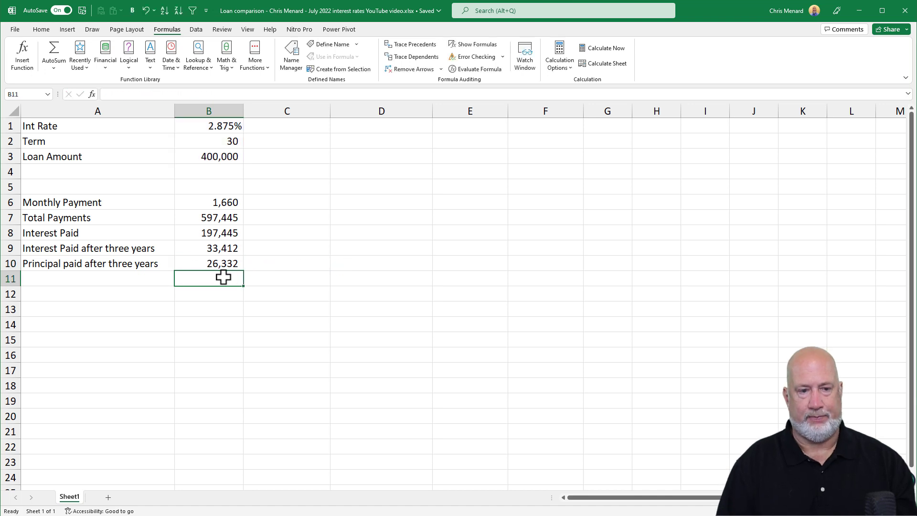
{"action": "key", "text": "Up"}
{"action": "left_click", "coordinate": [224, 277]}
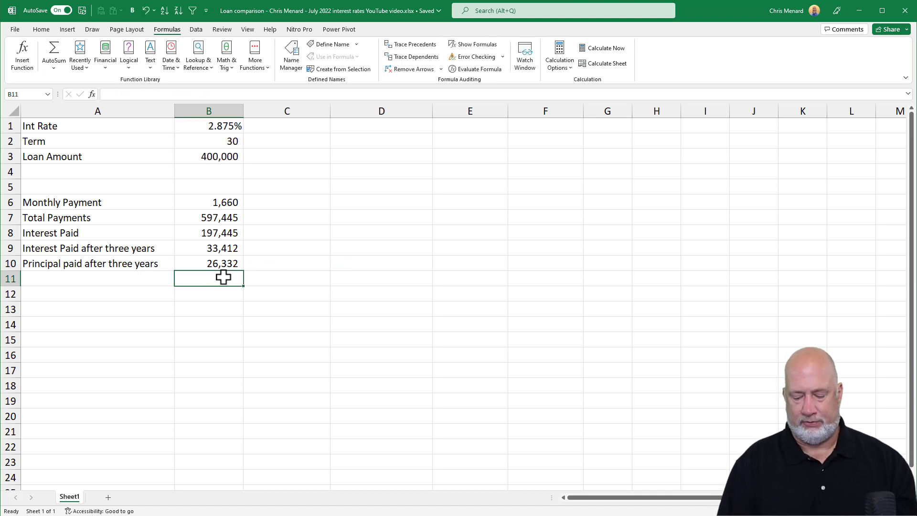
{"action": "type", "text": "="}
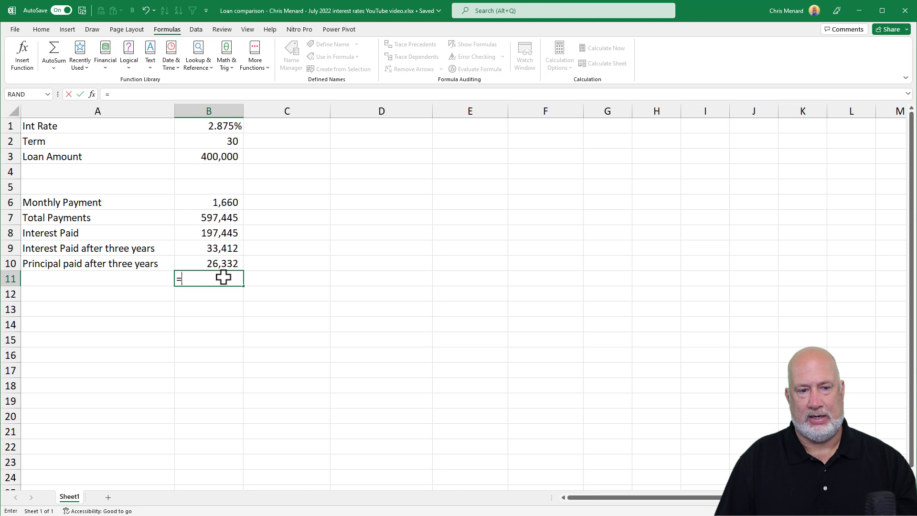
{"action": "key", "text": "Up"}
{"action": "key", "text": "Up"}
{"action": "key", "text": "Up"}
{"action": "key", "text": "Up"}
{"action": "key", "text": "Up"}
{"action": "key", "text": "Up"}
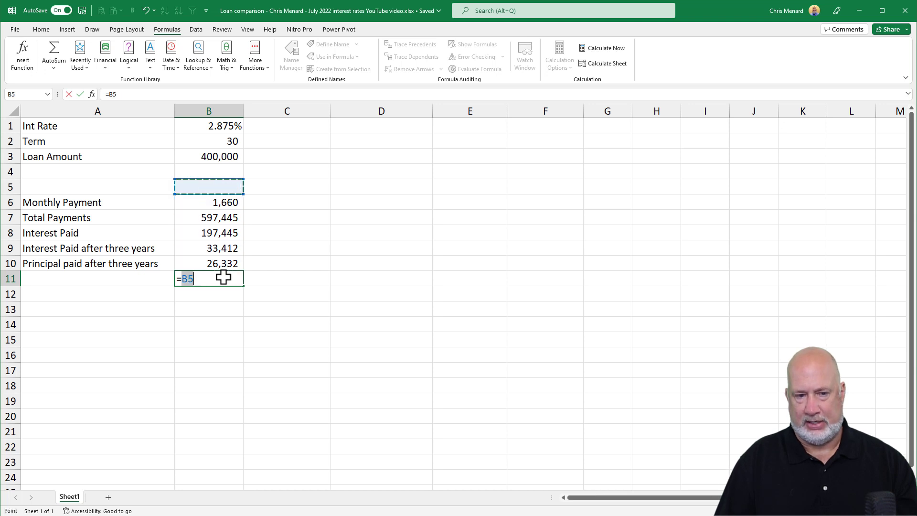
{"action": "key", "text": "Down"}
{"action": "type", "text": "*36"}
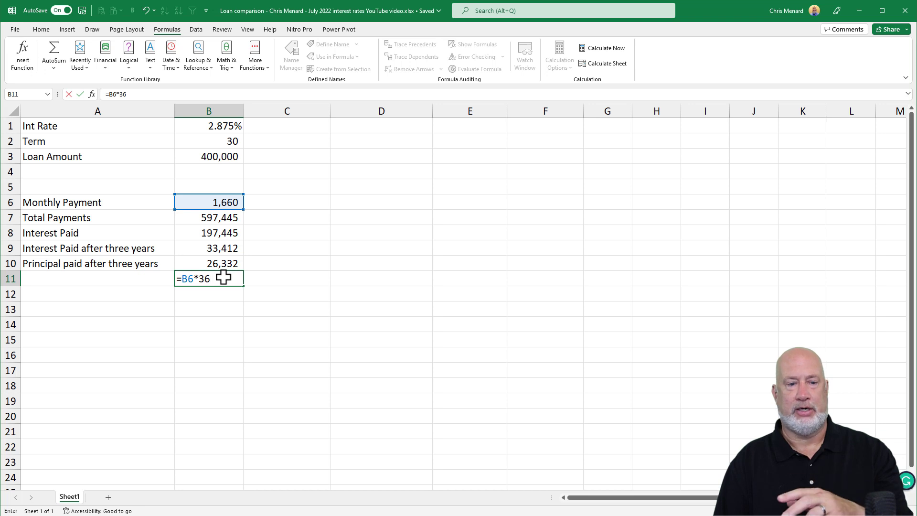
{"action": "key", "text": "ctrl+Return"}
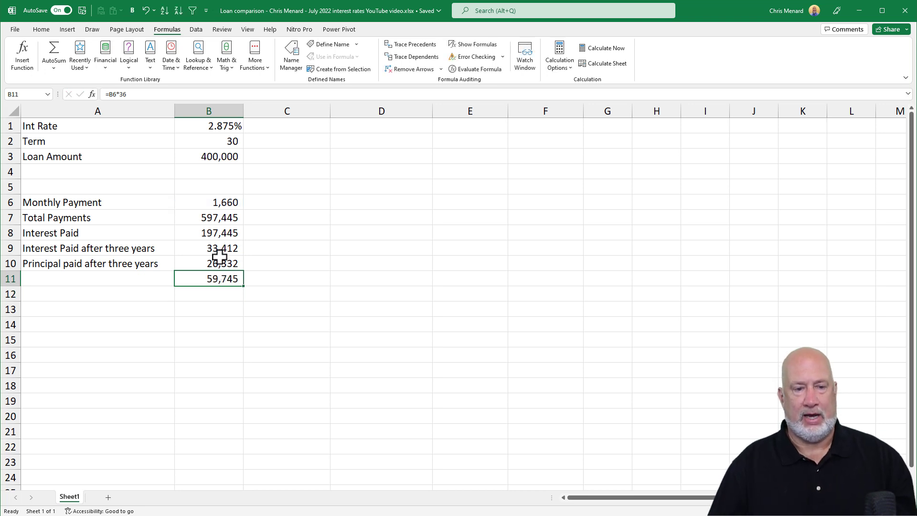
{"action": "left_click_drag", "start_coordinate": [224, 250], "coordinate": [219, 263]}
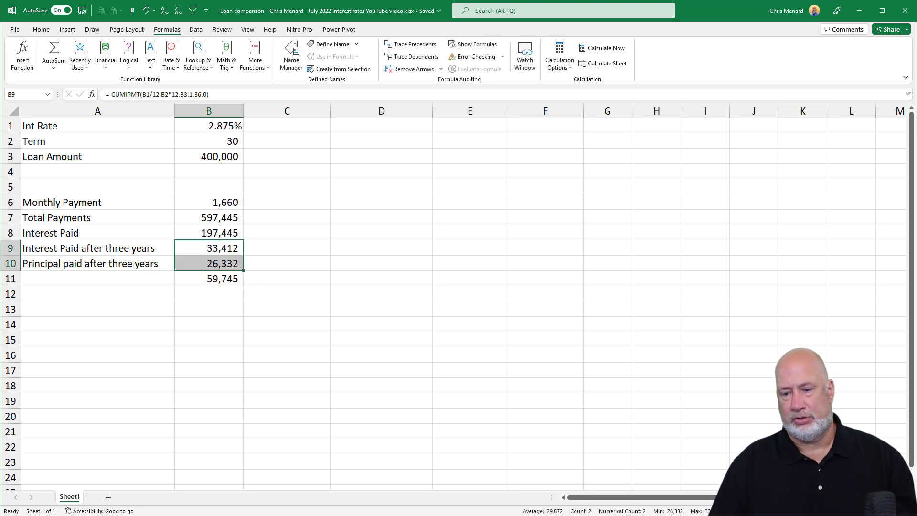
{"action": "left_click", "coordinate": [216, 279]}
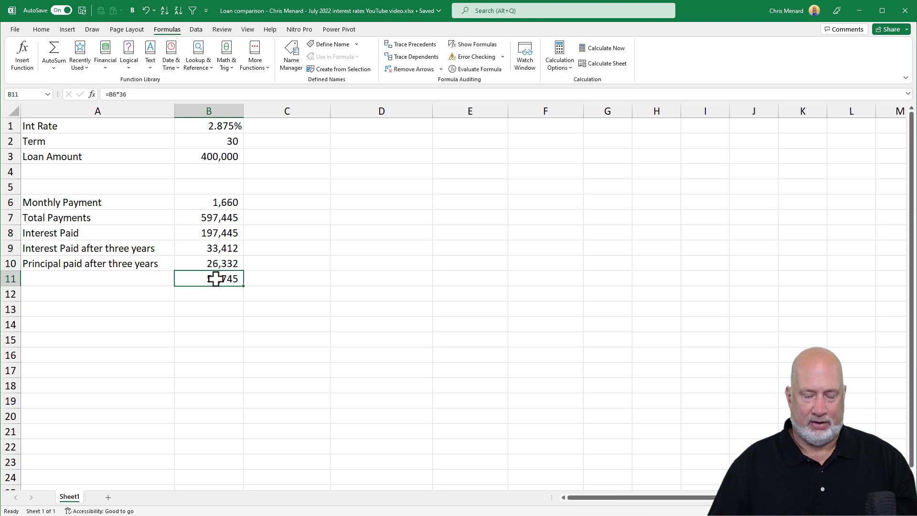
{"action": "key", "text": "Delete"}
{"action": "key", "text": "Up"}
{"action": "key", "text": "Up"}
{"action": "key", "text": "Up"}
{"action": "key", "text": "Up"}
{"action": "key", "text": "Up"}
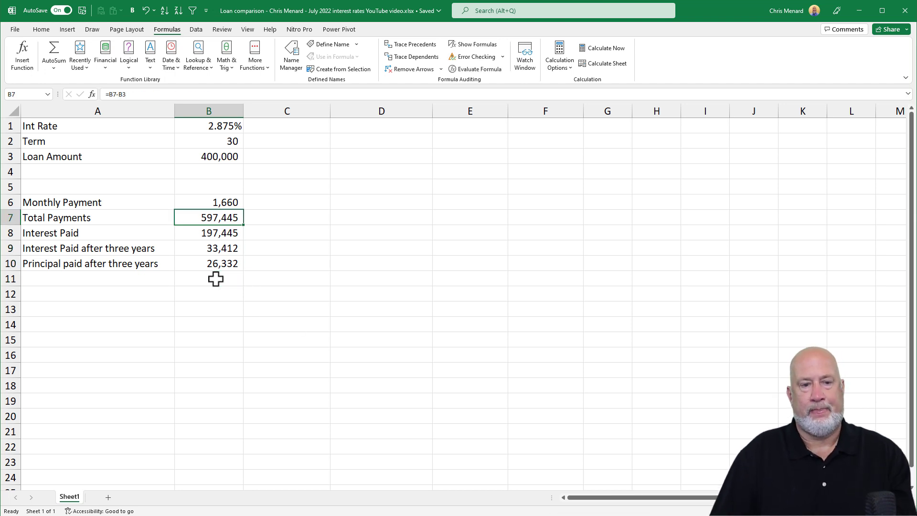
{"action": "key", "text": "Right"}
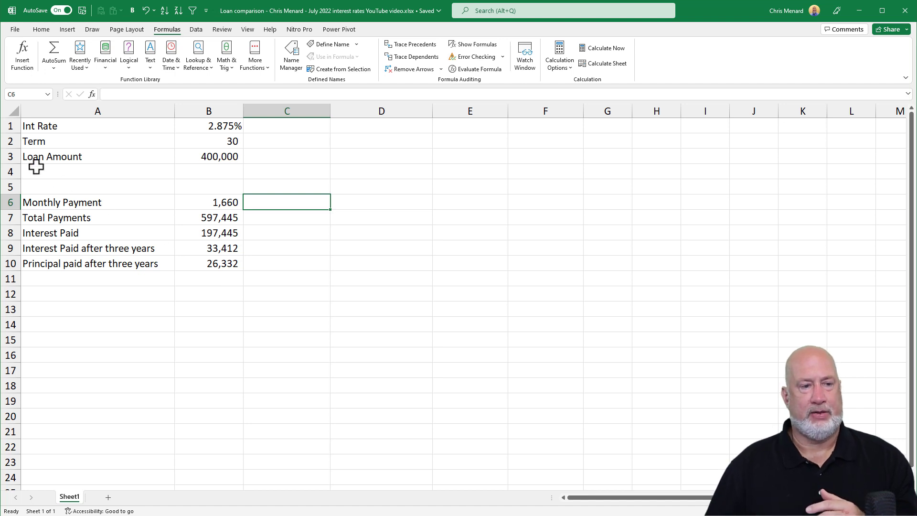
Step: Delete the blank rows 4 and 5
{"action": "left_click_drag", "start_coordinate": [12, 172], "coordinate": [13, 185]}
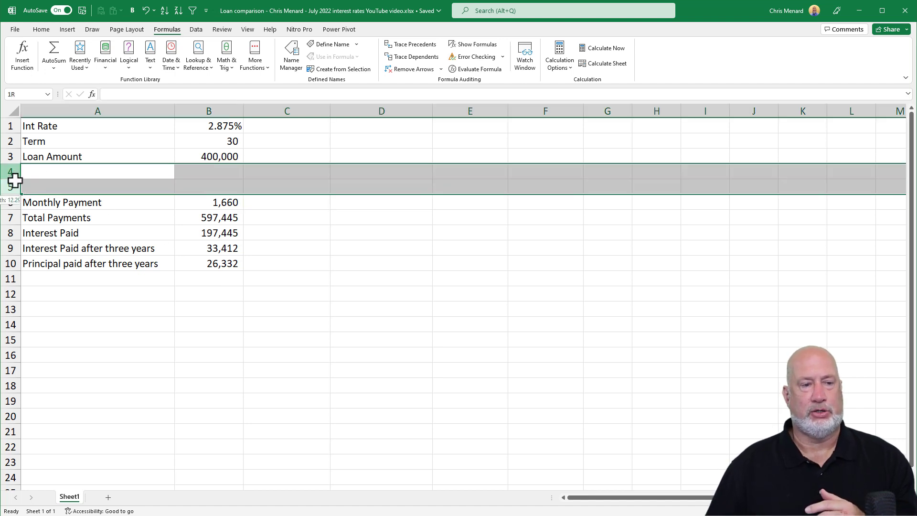
{"action": "right_click", "coordinate": [58, 177]}
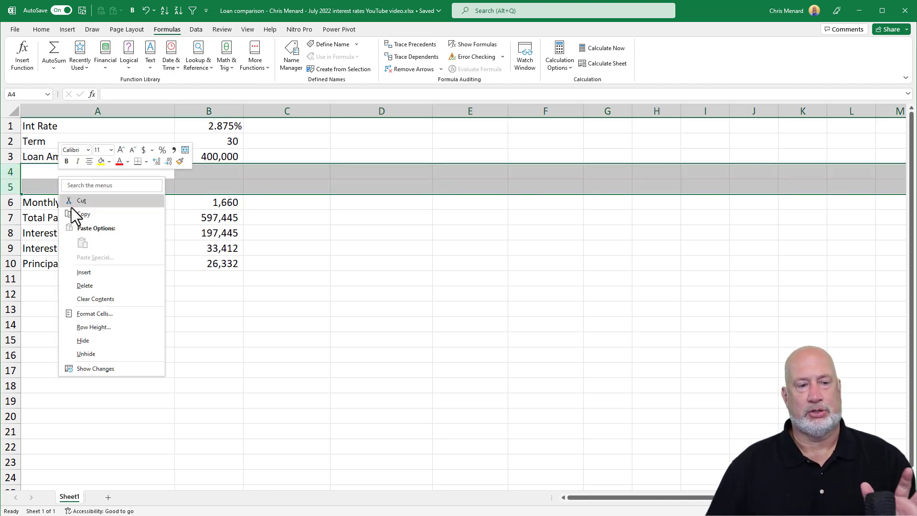
{"action": "left_click", "coordinate": [86, 286]}
Step: Review the inputs in B1–B3 and select the calculated results in column B
{"action": "left_click", "coordinate": [198, 190]}
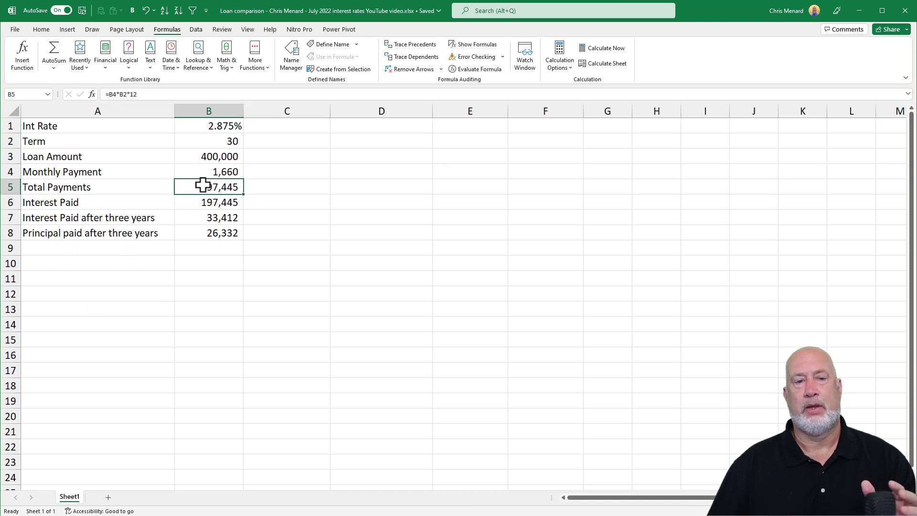
{"action": "left_click", "coordinate": [198, 126]}
{"action": "left_click", "coordinate": [204, 142]}
{"action": "left_click", "coordinate": [205, 156]}
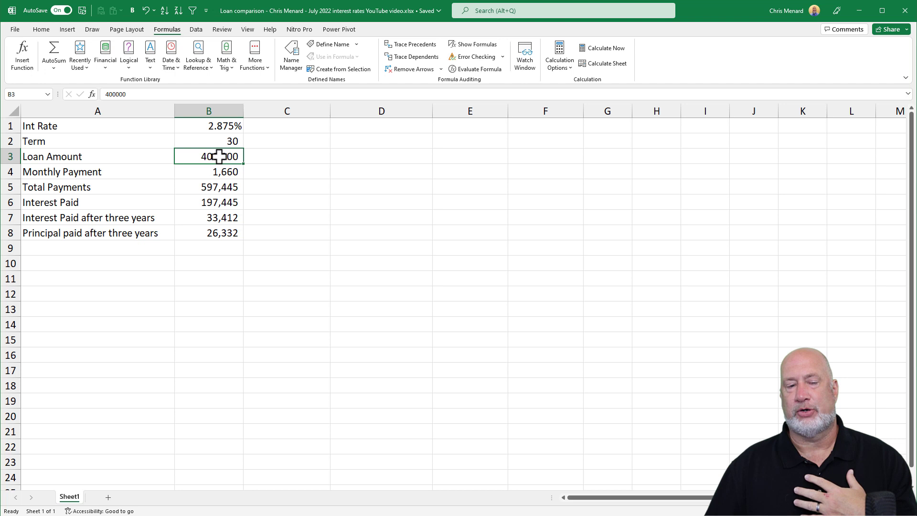
{"action": "left_click_drag", "start_coordinate": [189, 172], "coordinate": [211, 173]}
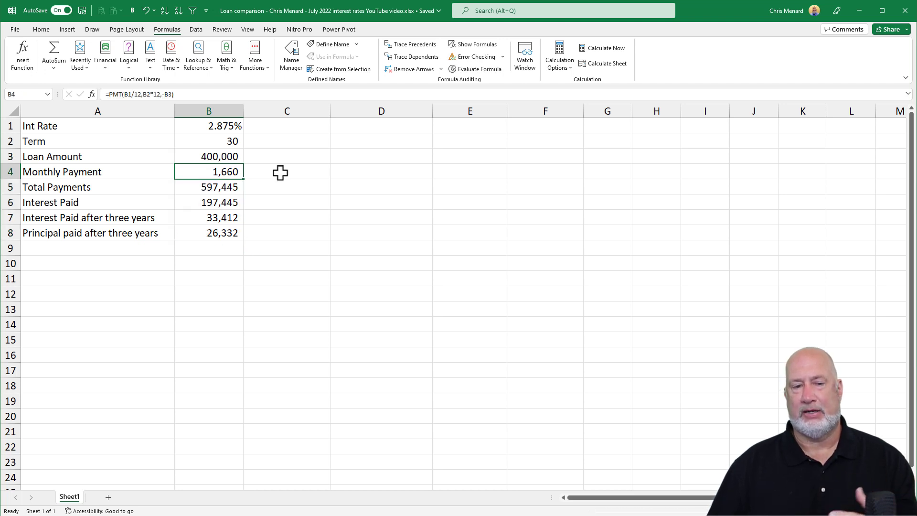
Step: Enter =FORMULATEXT(B4) in C4, fill it down to C8, and widen column C
{"action": "left_click", "coordinate": [280, 173]}
{"action": "type", "text": "=form"}
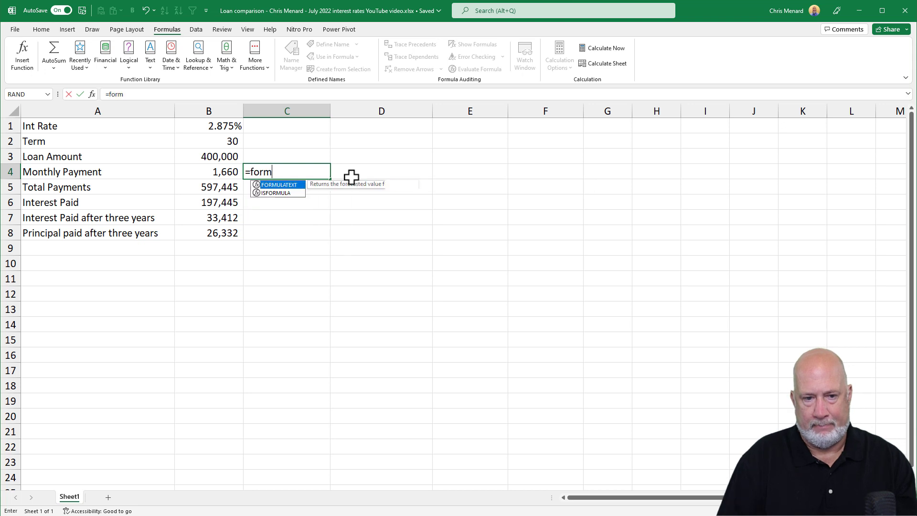
{"action": "key", "text": "Tab"}
{"action": "type", "text": "B4)"}
{"action": "key", "text": "ctrl+Return"}
{"action": "left_click_drag", "start_coordinate": [333, 175], "coordinate": [333, 239]}
{"action": "left_click_drag", "start_coordinate": [331, 115], "coordinate": [433, 117]}
{"action": "left_click", "coordinate": [311, 141]}
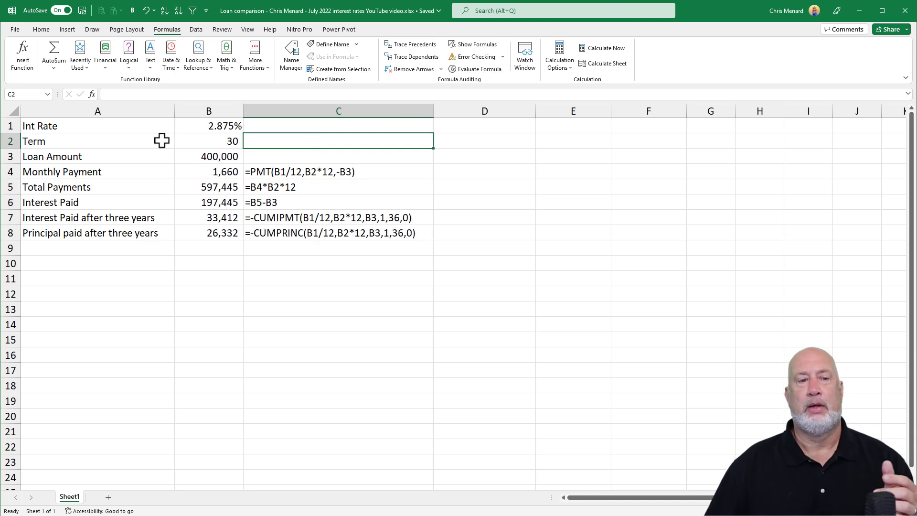
Step: Create names for the column B values from the left-column labels in A1:B8
{"action": "left_click_drag", "start_coordinate": [117, 125], "coordinate": [200, 233]}
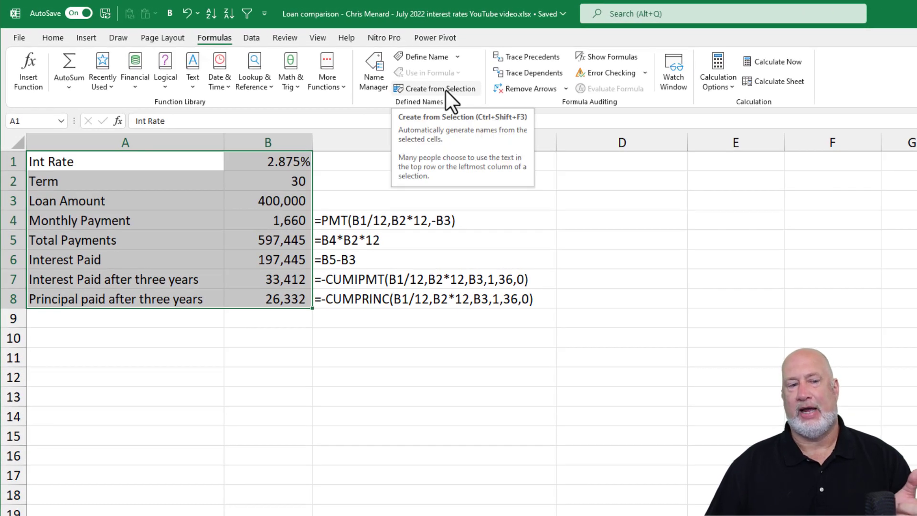
{"action": "left_click", "coordinate": [446, 90]}
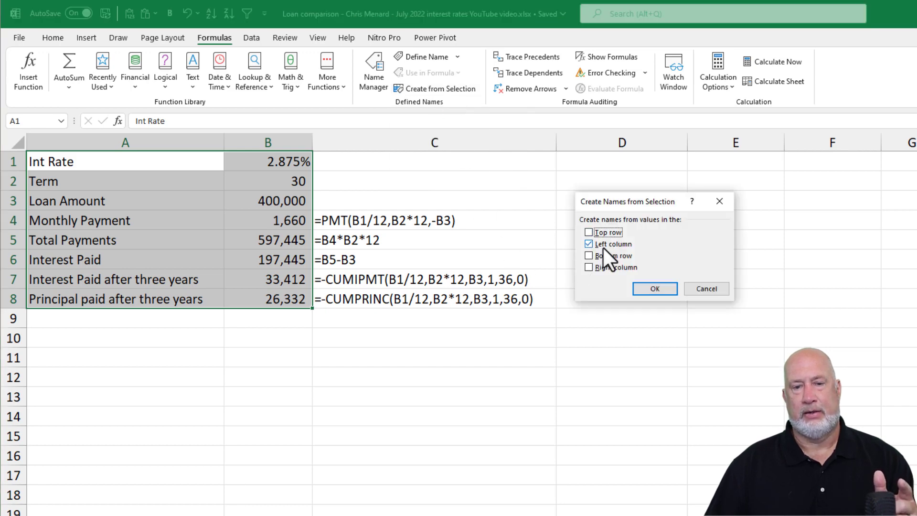
{"action": "left_click", "coordinate": [655, 289]}
Step: Verify the new names such as Int_Rate, Loan_Amount and Principal_Paid in the Name Box
{"action": "left_click", "coordinate": [292, 196]}
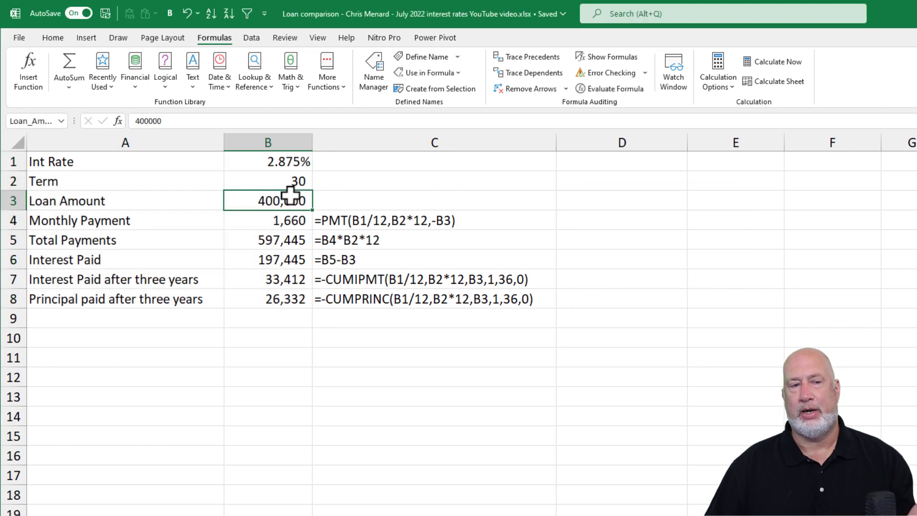
{"action": "left_click", "coordinate": [473, 185]}
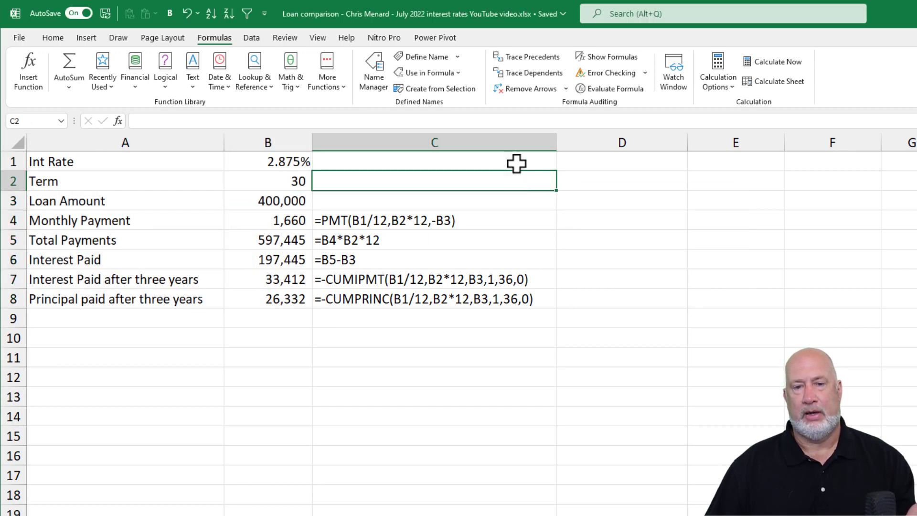
{"action": "left_click", "coordinate": [611, 168]}
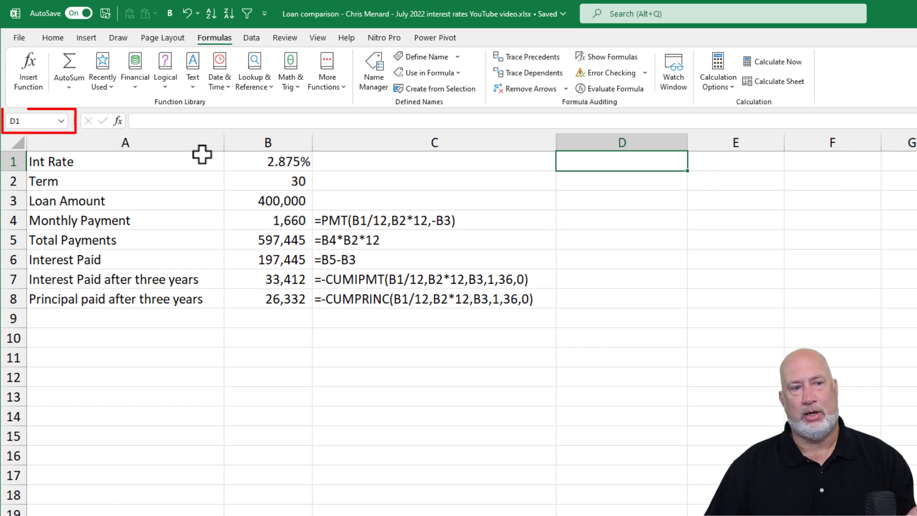
{"action": "left_click", "coordinate": [260, 167]}
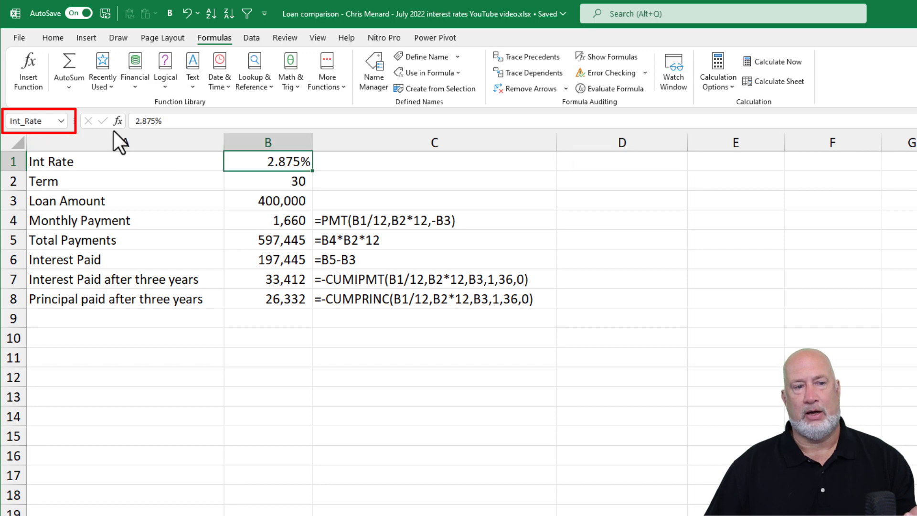
{"action": "left_click", "coordinate": [59, 122]}
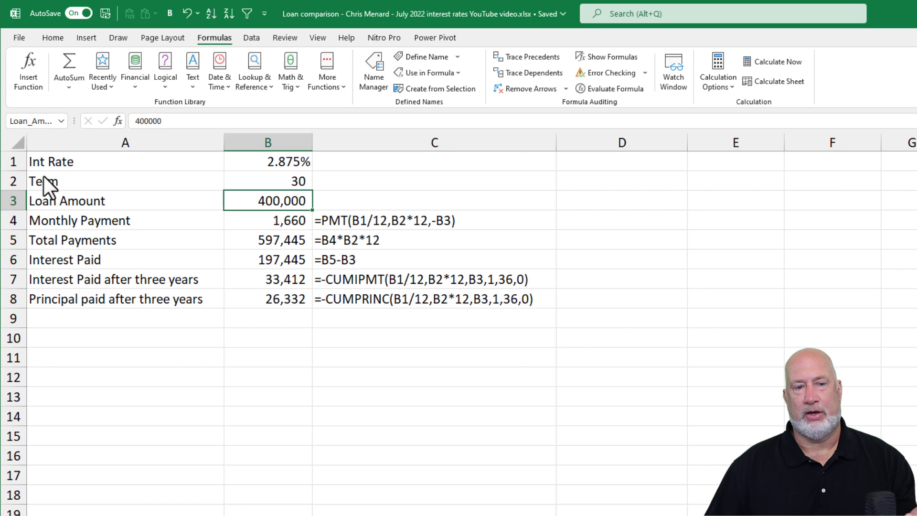
{"action": "left_click", "coordinate": [61, 122]}
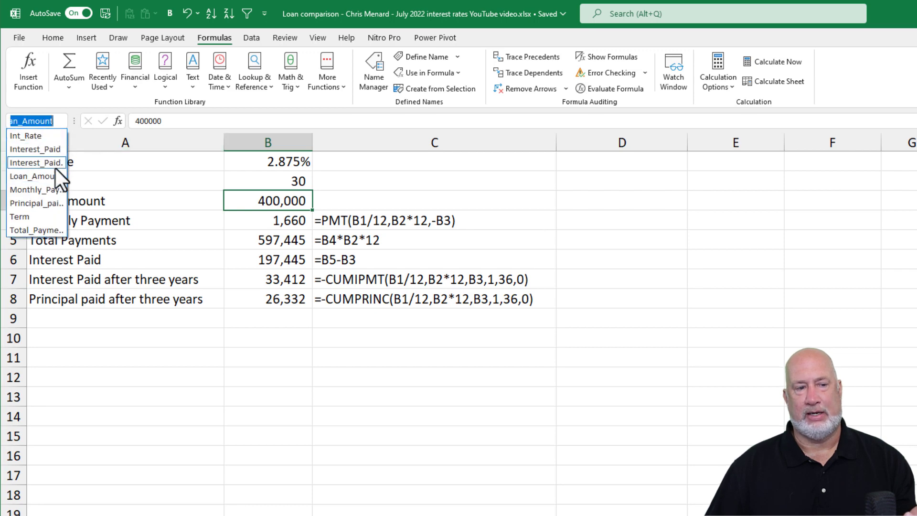
{"action": "left_click", "coordinate": [48, 202]}
{"action": "left_click", "coordinate": [247, 197]}
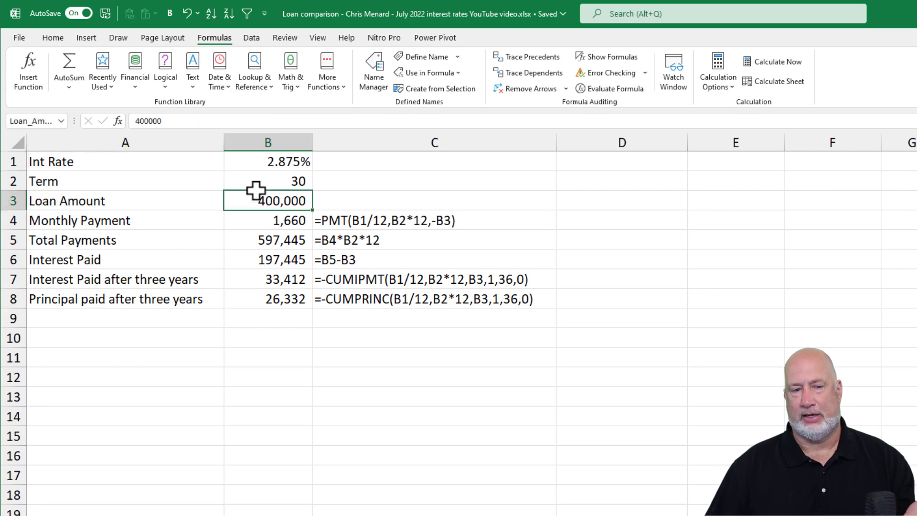
{"action": "left_click", "coordinate": [258, 167]}
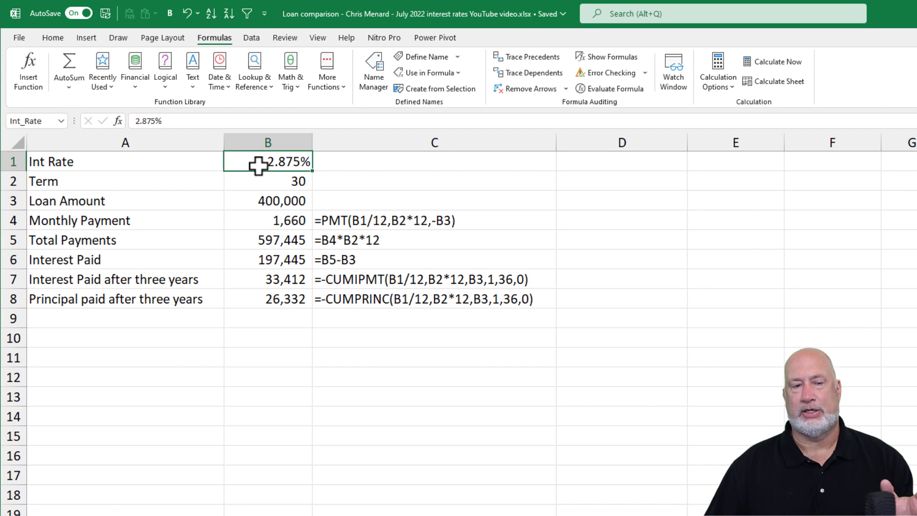
Step: Add a scenario named 'lower rate and lower loan amt' with changing cells B1:B3
{"action": "left_click_drag", "start_coordinate": [262, 160], "coordinate": [268, 200]}
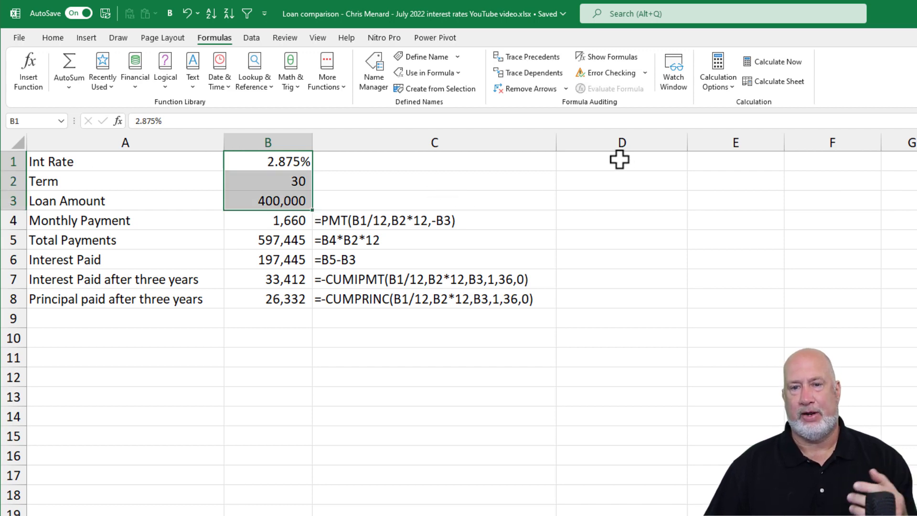
{"action": "left_click", "coordinate": [201, 32]}
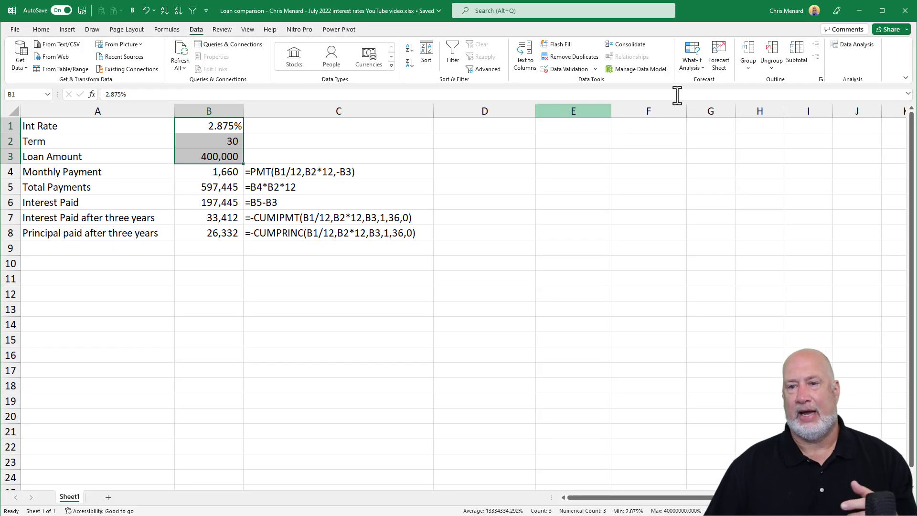
{"action": "left_click", "coordinate": [692, 64]}
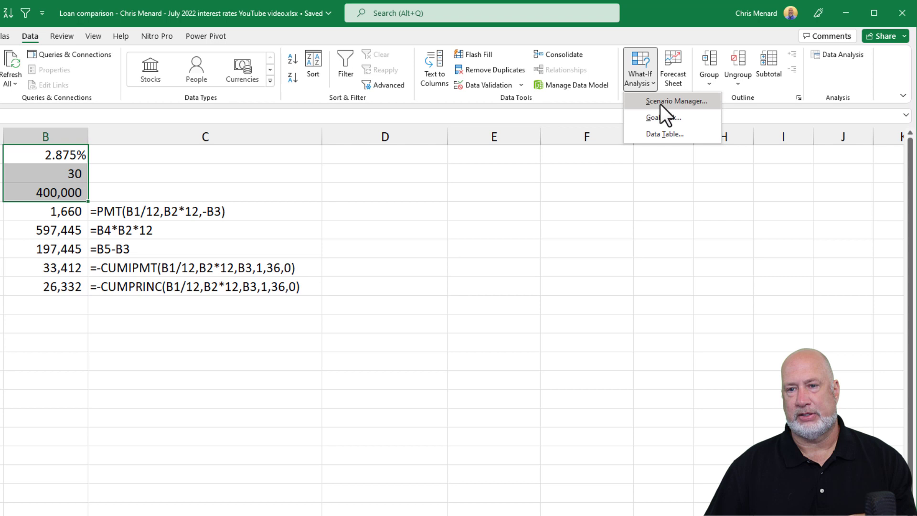
{"action": "left_click", "coordinate": [660, 102]}
{"action": "left_click", "coordinate": [498, 169]}
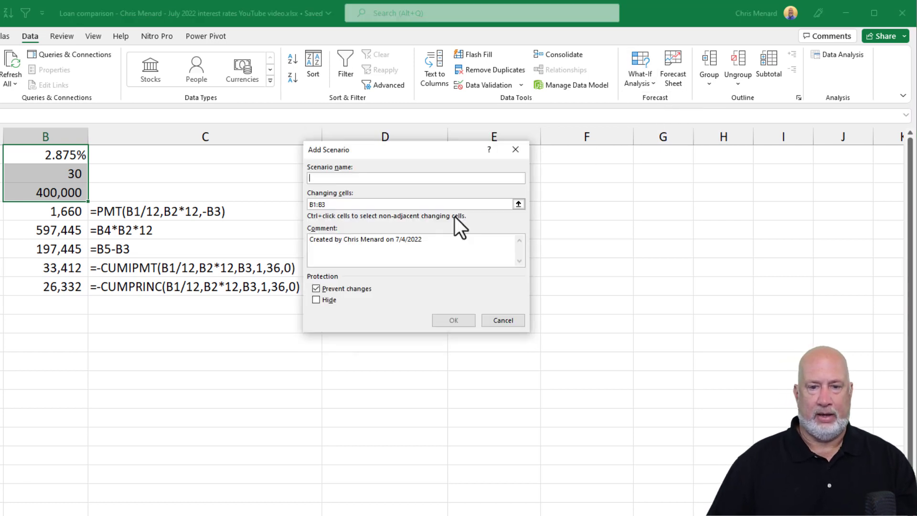
{"action": "type", "text": "rate"}
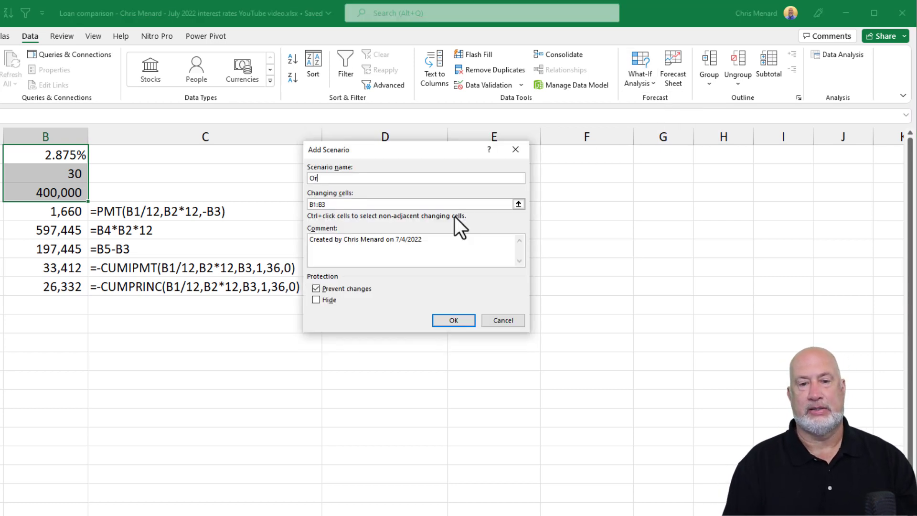
{"action": "key", "text": "BackSpace"}
{"action": "key", "text": "BackSpace"}
{"action": "key", "text": "BackSpace"}
{"action": "key", "text": "BackSpace"}
{"action": "type", "text": "l"}
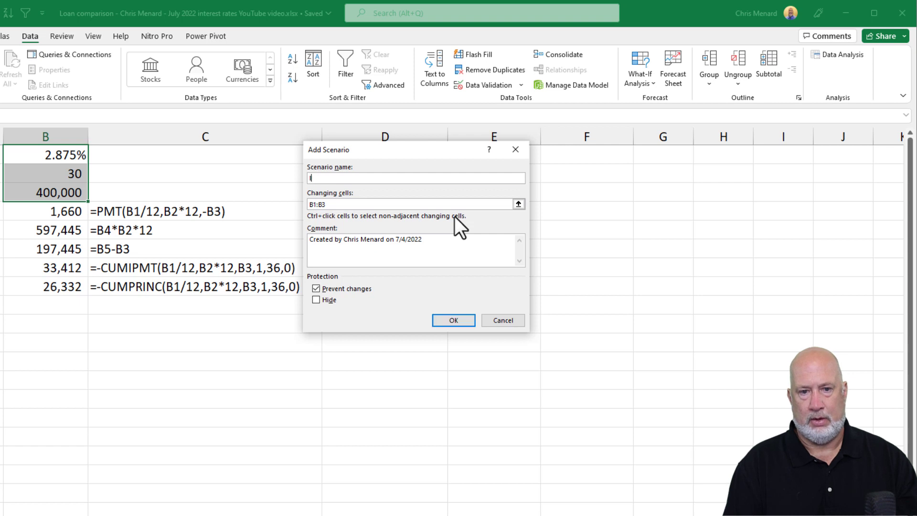
{"action": "type", "text": "ower r"}
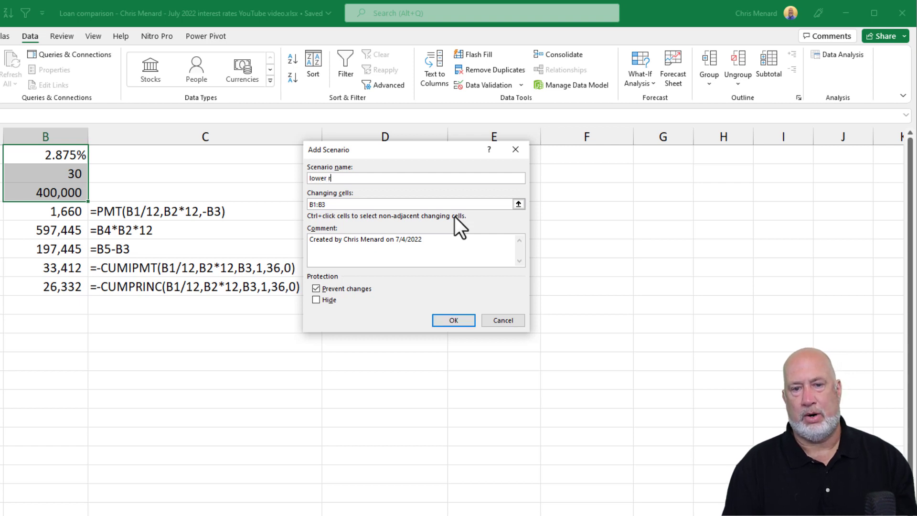
{"action": "type", "text": "ate and lower "}
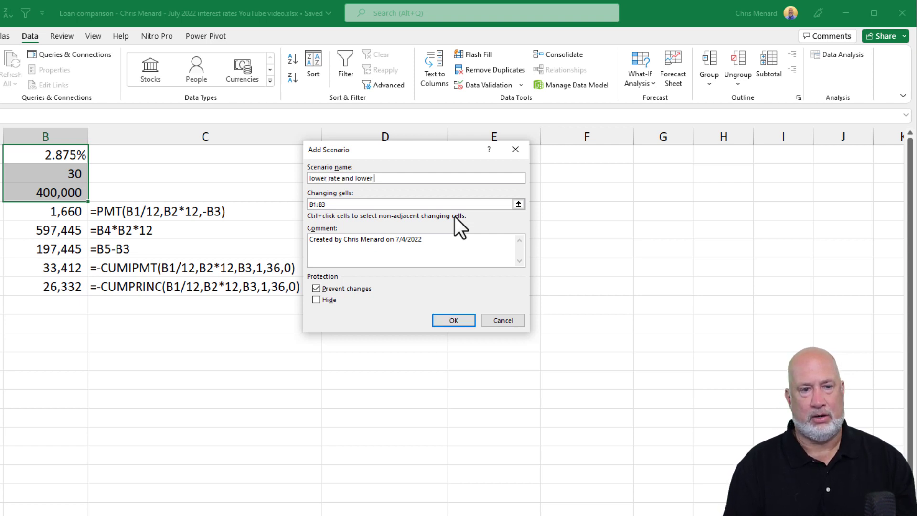
{"action": "type", "text": "loan amt"}
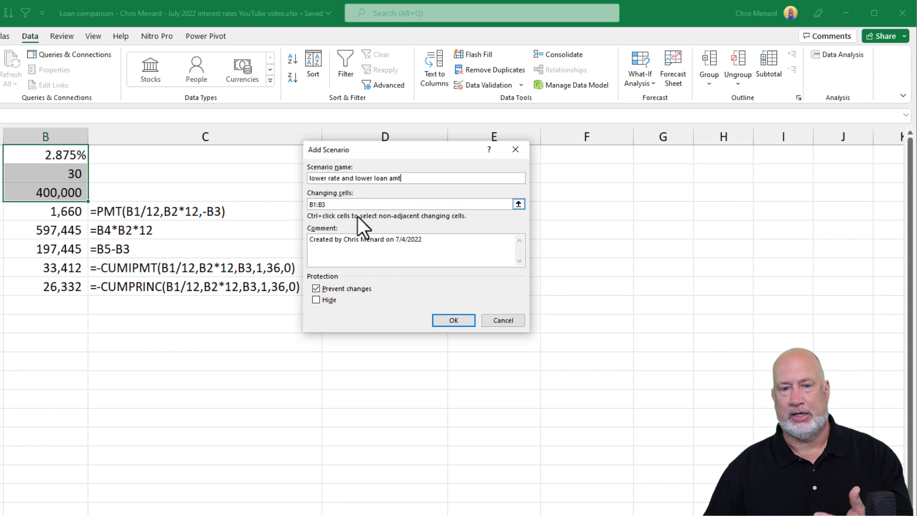
{"action": "left_click", "coordinate": [452, 322]}
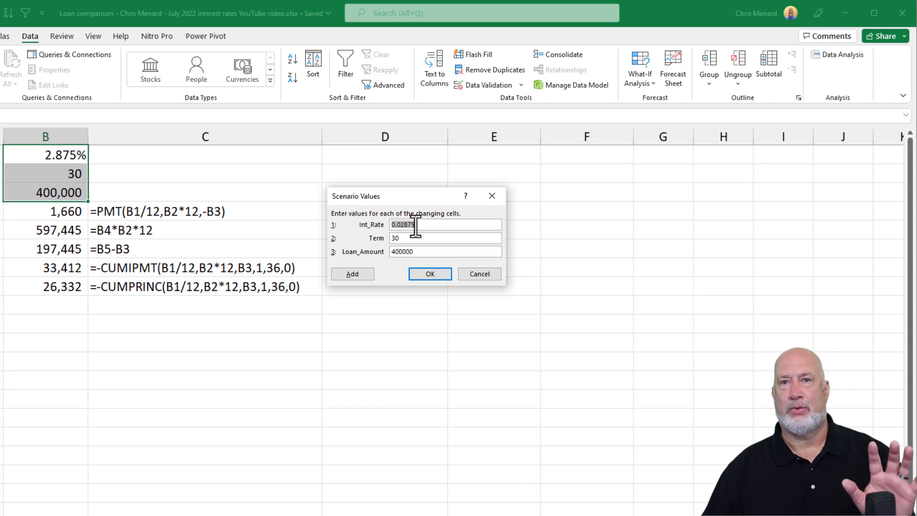
Step: Add a new scenario named 'higher int rate and lower loan amt'
{"action": "left_click", "coordinate": [353, 274]}
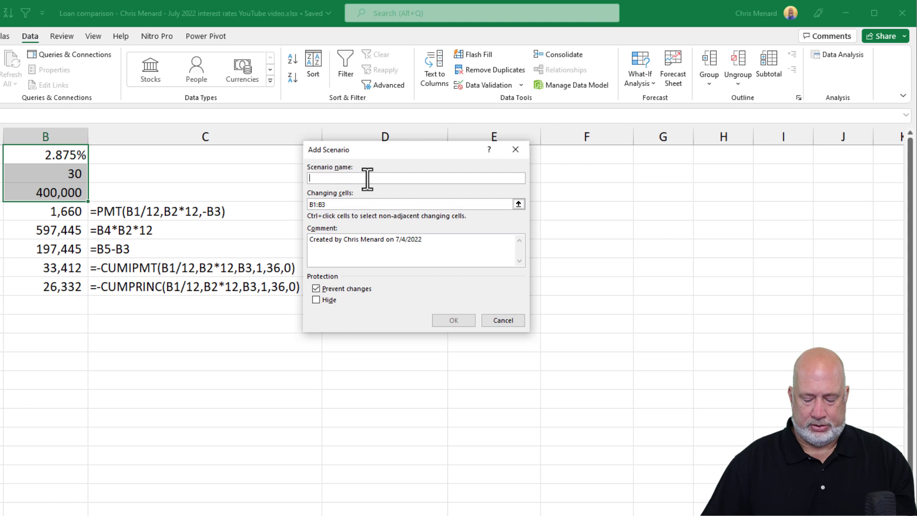
{"action": "type", "text": "higher"}
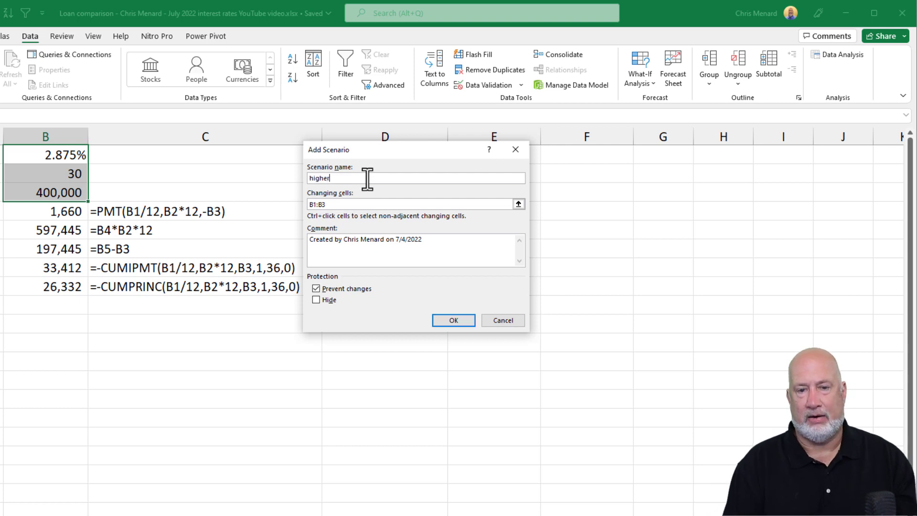
{"action": "type", "text": " int rate "}
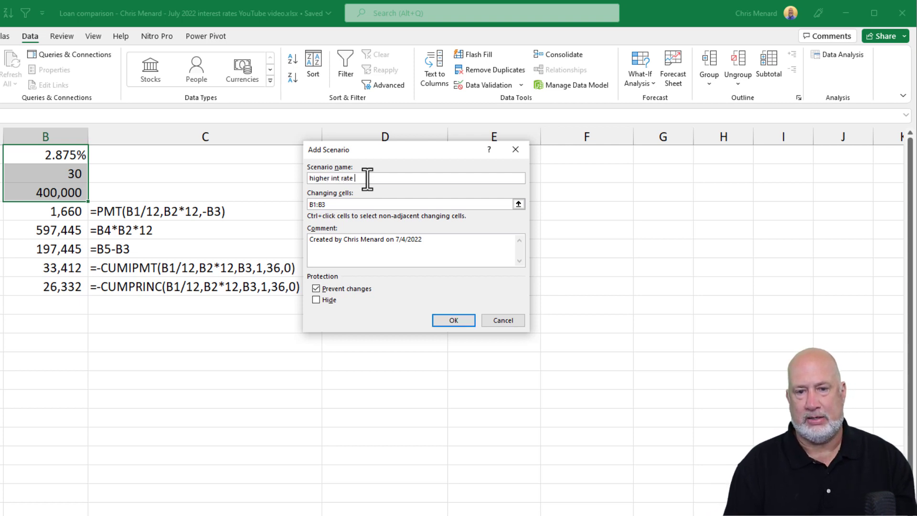
{"action": "type", "text": "and loww"}
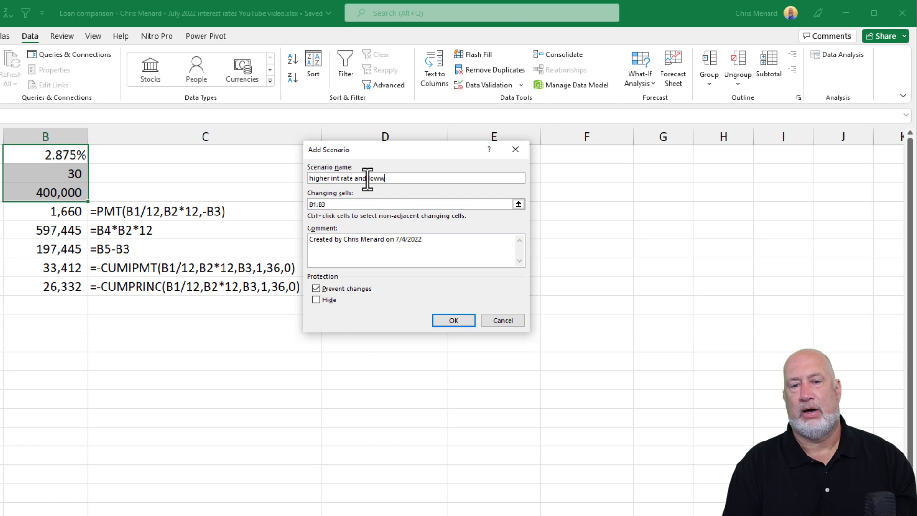
{"action": "key", "text": "BackSpace"}
{"action": "type", "text": "er "}
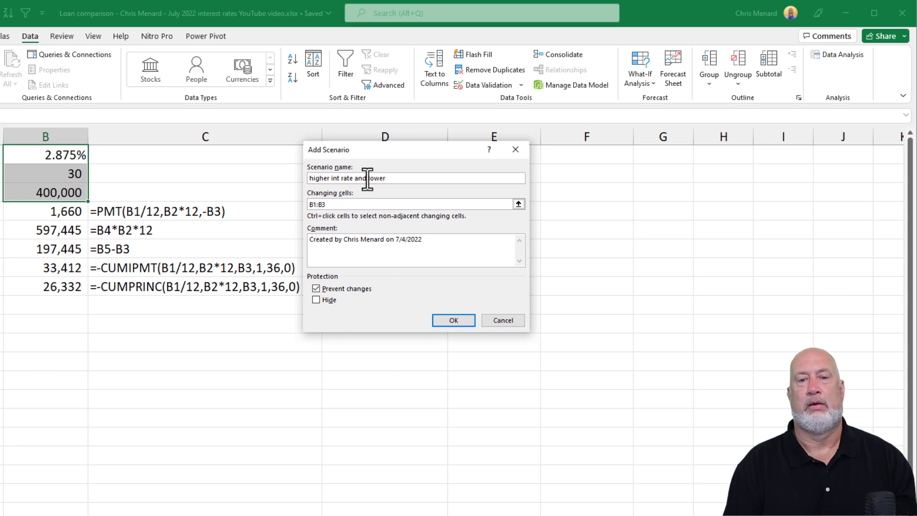
{"action": "type", "text": "loan ma"}
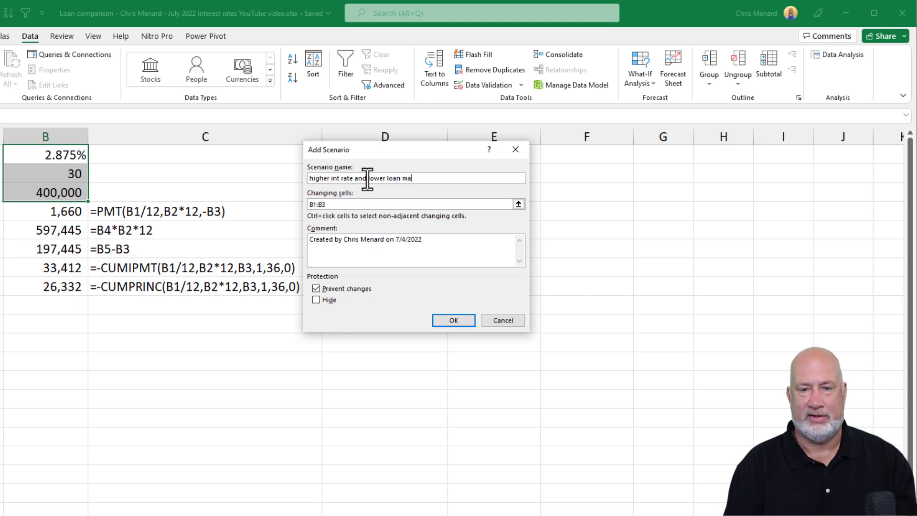
{"action": "key", "text": "BackSpace"}
{"action": "key", "text": "BackSpace"}
{"action": "type", "text": "amt"}
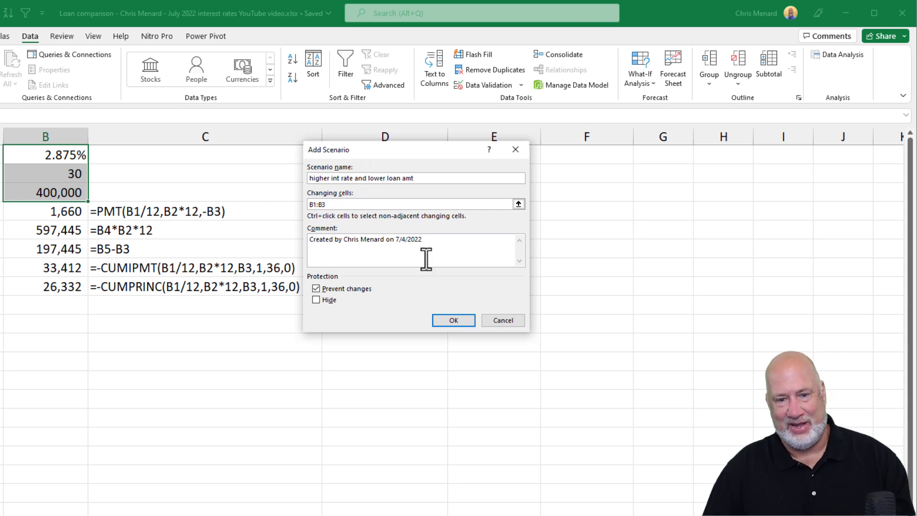
{"action": "left_click", "coordinate": [454, 318]}
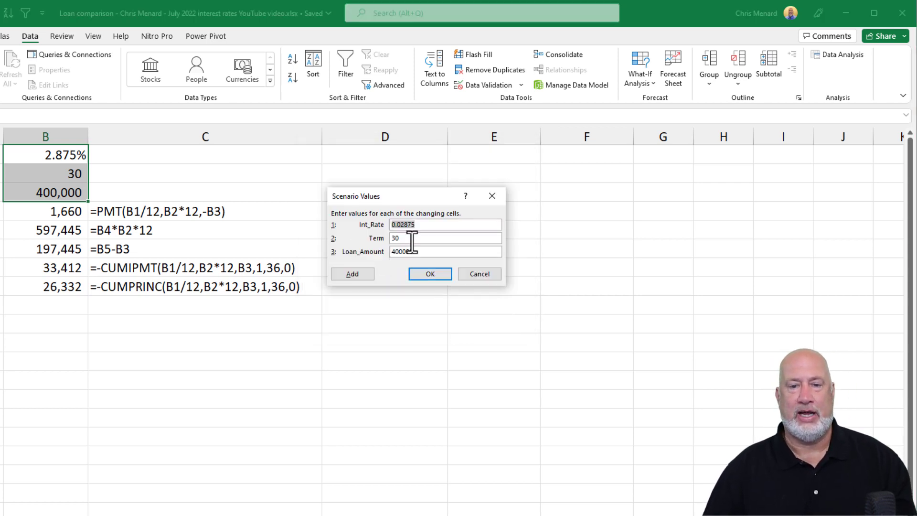
Step: Change the scenario's Int_Rate value from 0.02875 to 0.059
{"action": "left_click", "coordinate": [429, 228]}
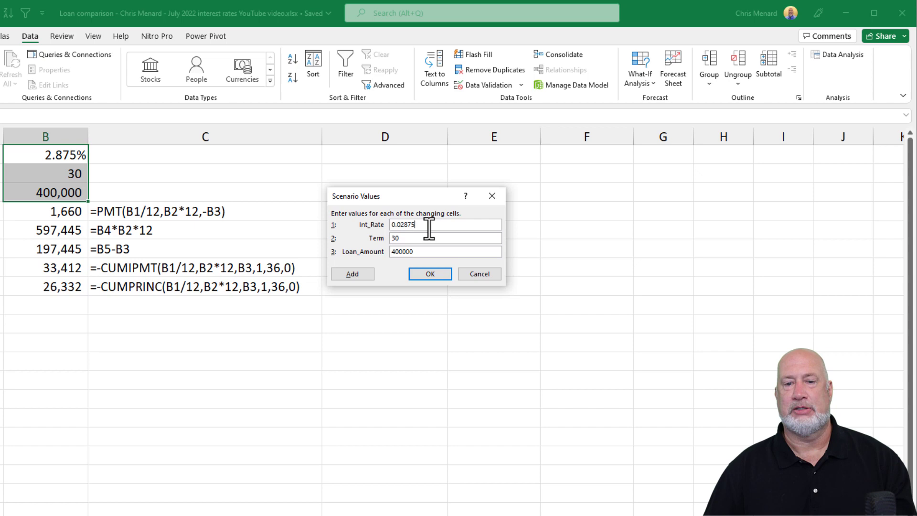
{"action": "left_click_drag", "start_coordinate": [429, 228], "coordinate": [346, 229]}
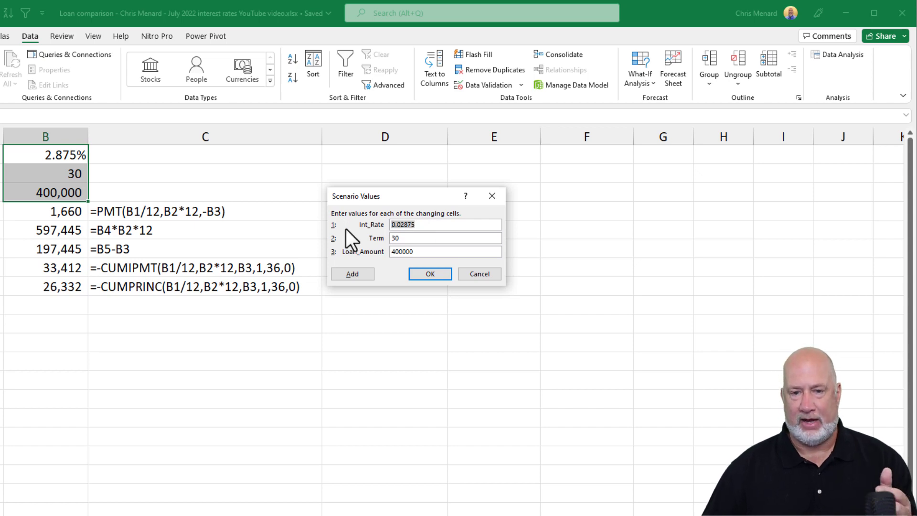
{"action": "key", "text": "Right"}
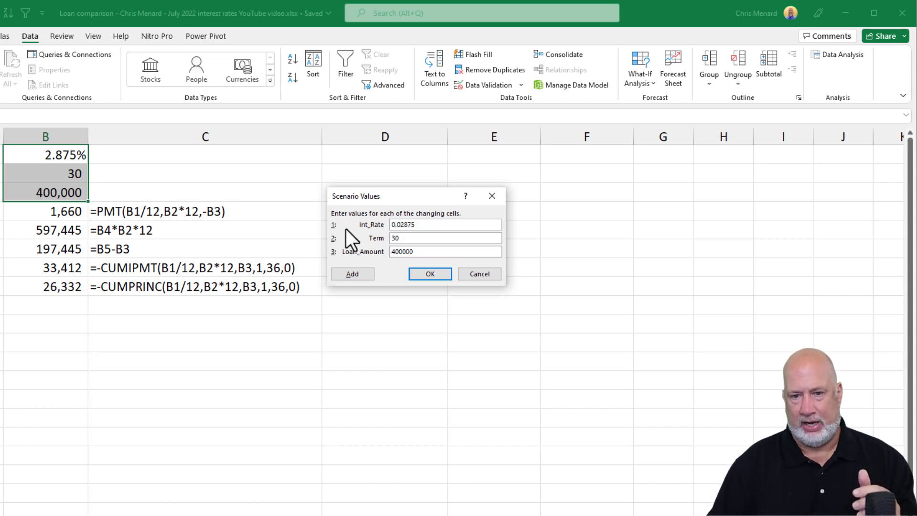
{"action": "key", "text": "Right"}
{"action": "key", "text": "Right"}
{"action": "key", "text": "Right"}
{"action": "key", "text": "Right"}
{"action": "key", "text": "Right"}
{"action": "key", "text": "Right"}
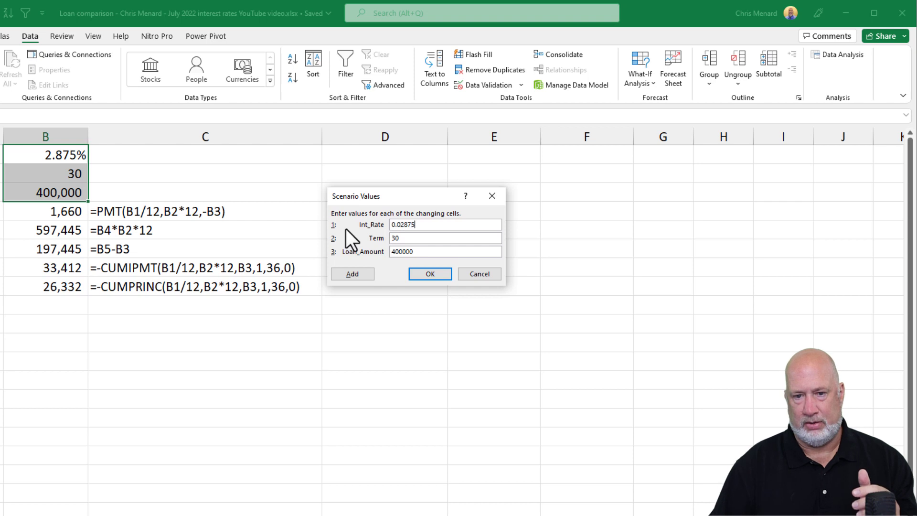
{"action": "key", "text": "BackSpace"}
{"action": "key", "text": "BackSpace"}
{"action": "key", "text": "BackSpace"}
{"action": "key", "text": "BackSpace"}
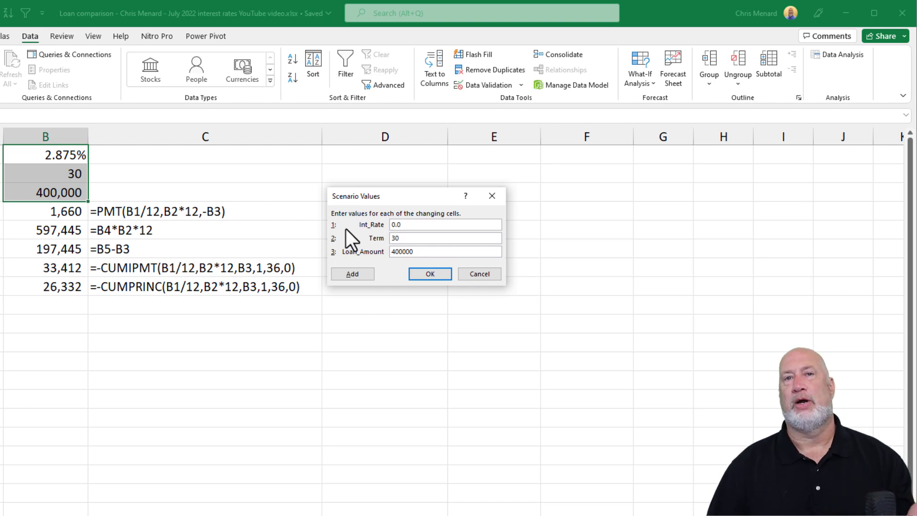
{"action": "type", "text": "5"}
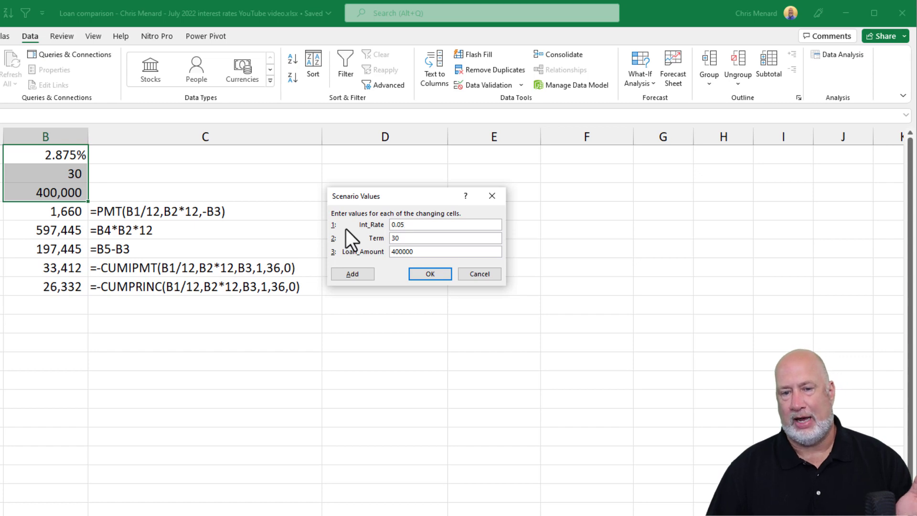
{"action": "type", "text": "9"}
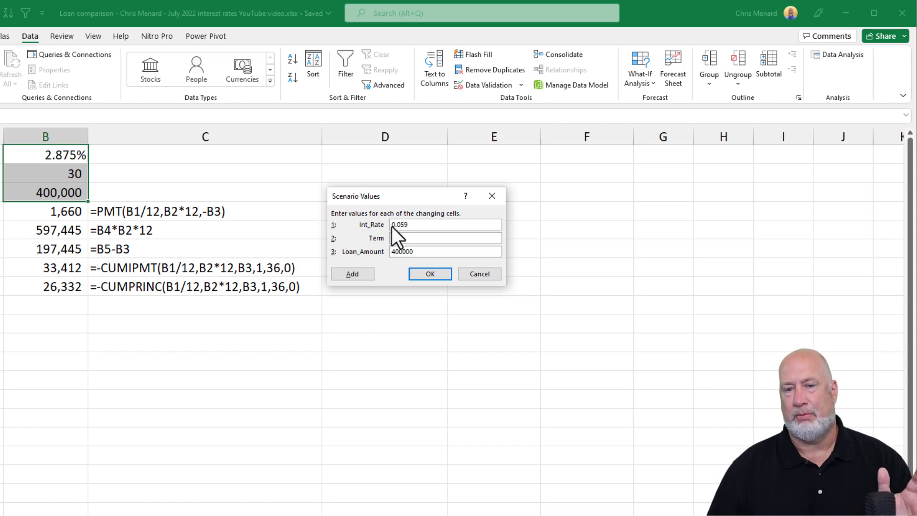
Step: Save the higher-rate scenario and name a new one 'Lower rate and higher home loan'
{"action": "left_click", "coordinate": [362, 273]}
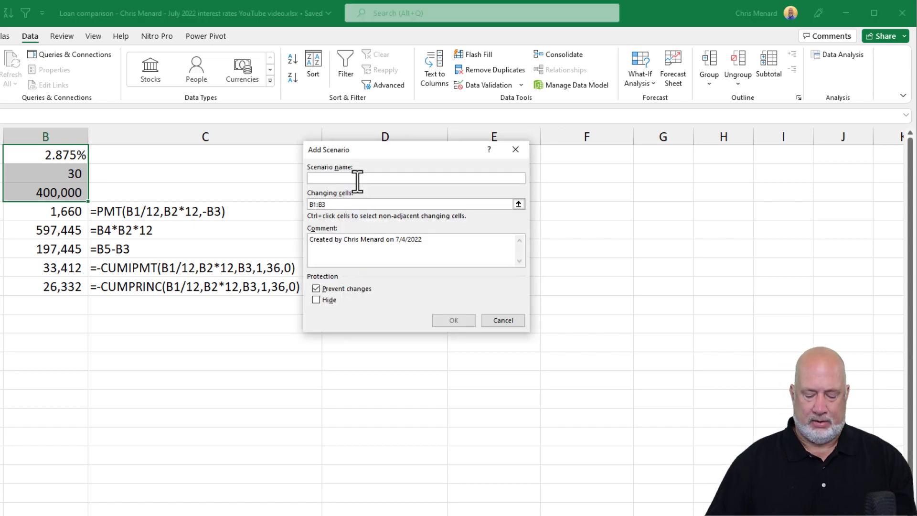
{"action": "type", "text": "Hight"}
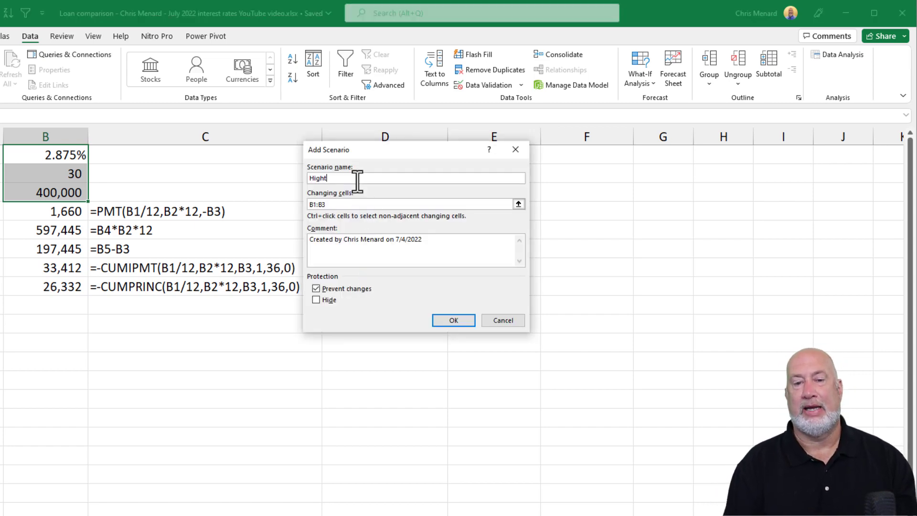
{"action": "key", "text": "BackSpace"}
{"action": "key", "text": "BackSpace"}
{"action": "key", "text": "BackSpace"}
{"action": "key", "text": "BackSpace"}
{"action": "type", "text": "L"}
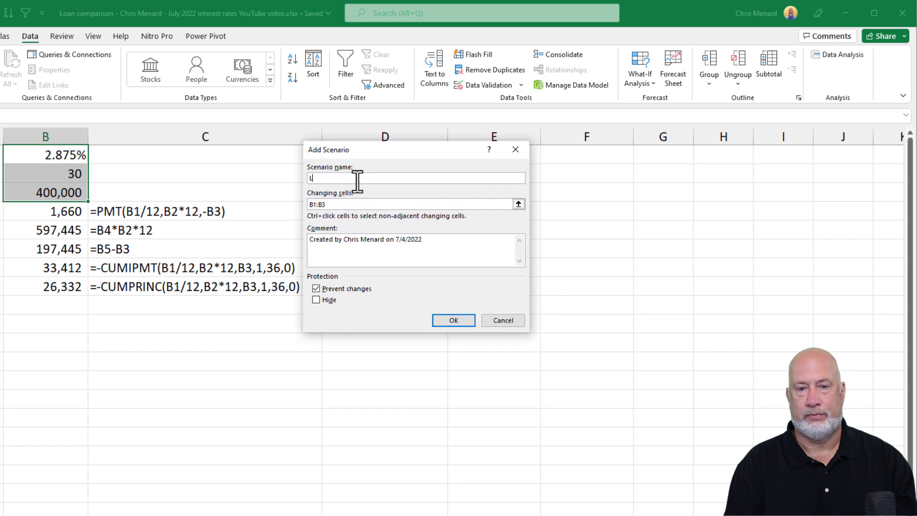
{"action": "type", "text": "ower rate and hight"}
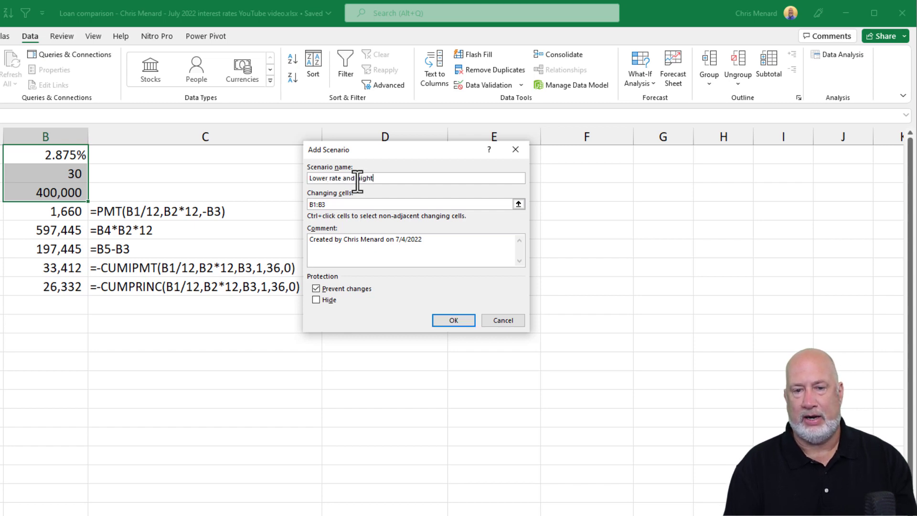
{"action": "key", "text": "BackSpace"}
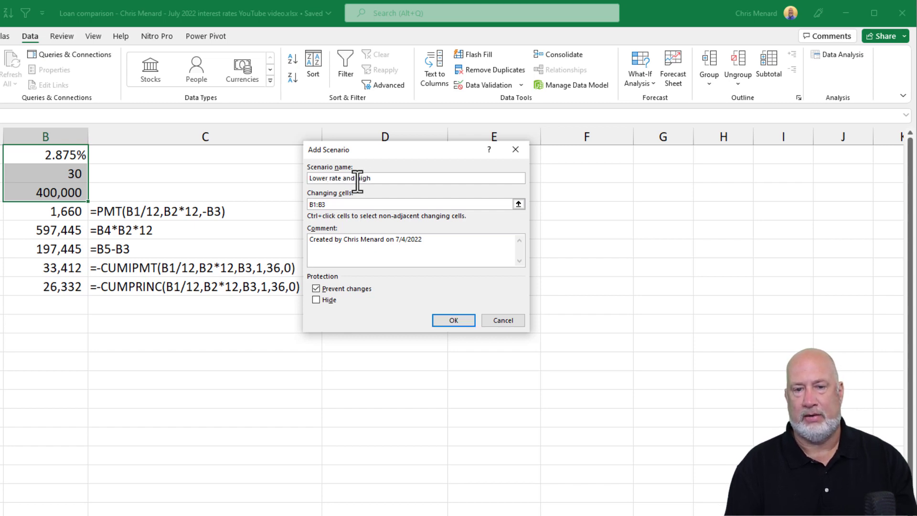
{"action": "type", "text": "er home lo"}
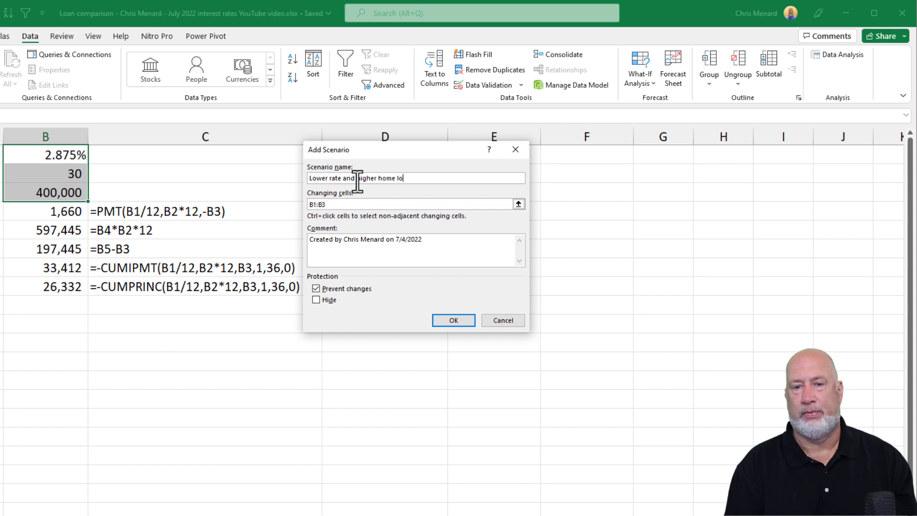
{"action": "type", "text": "an"}
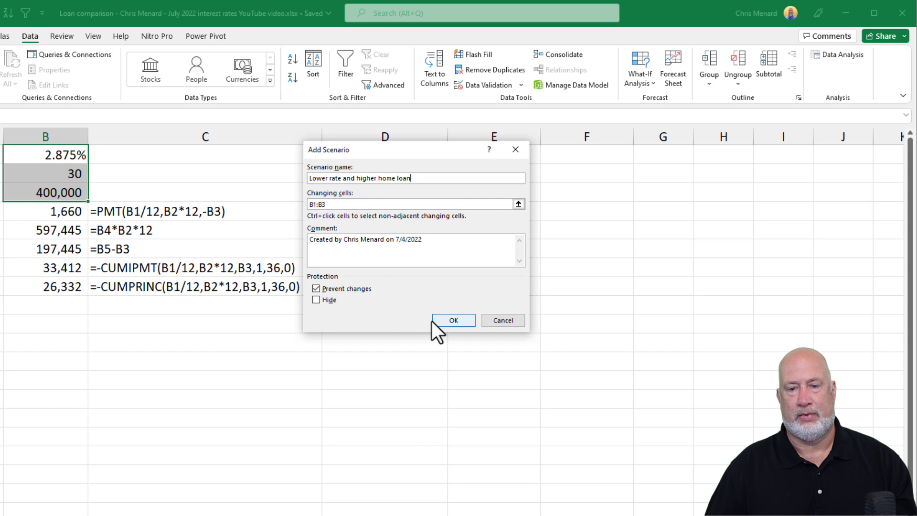
{"action": "left_click", "coordinate": [453, 321]}
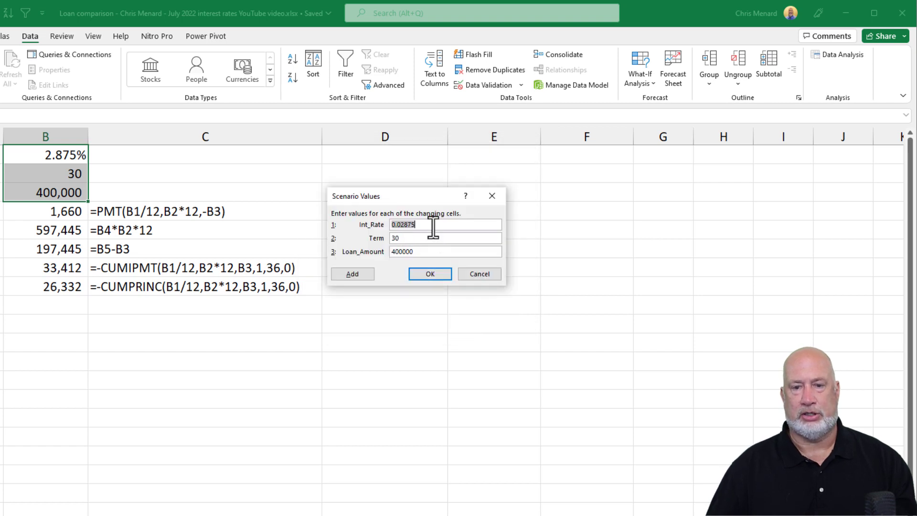
Step: Set this scenario's Loan_Amount to 550000, keeping the 0.02875 rate, and save it
{"action": "left_click", "coordinate": [433, 227]}
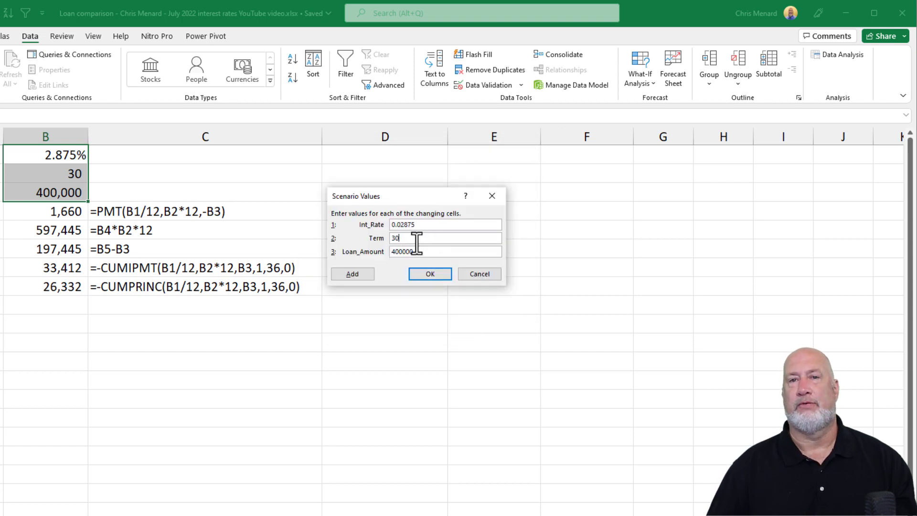
{"action": "key", "text": "Tab"}
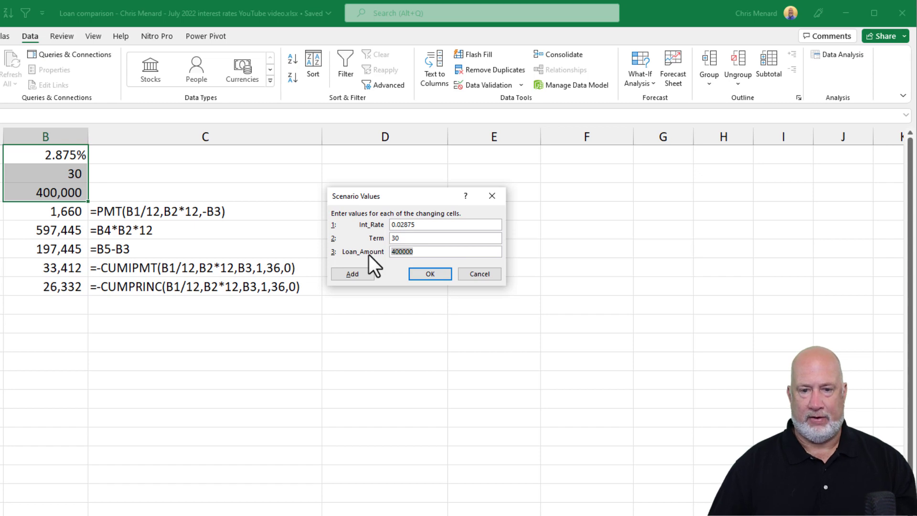
{"action": "type", "text": "550000"}
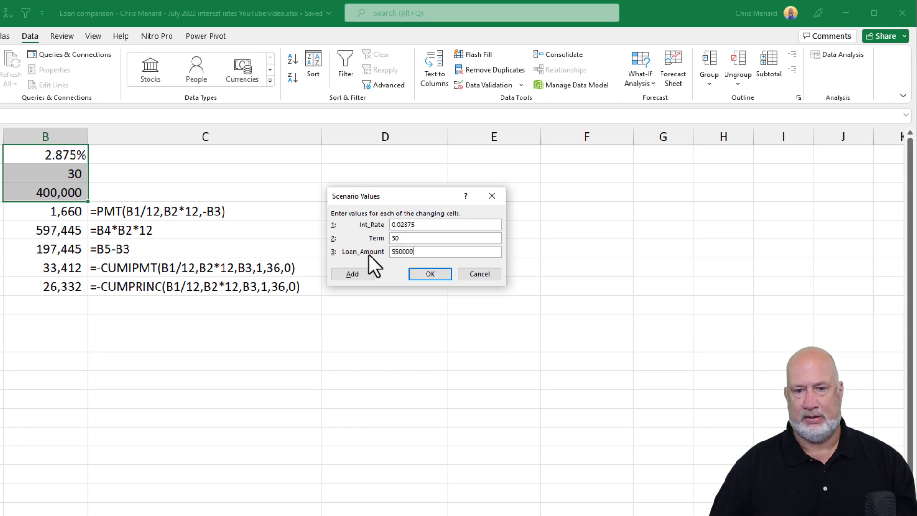
{"action": "left_click", "coordinate": [362, 273]}
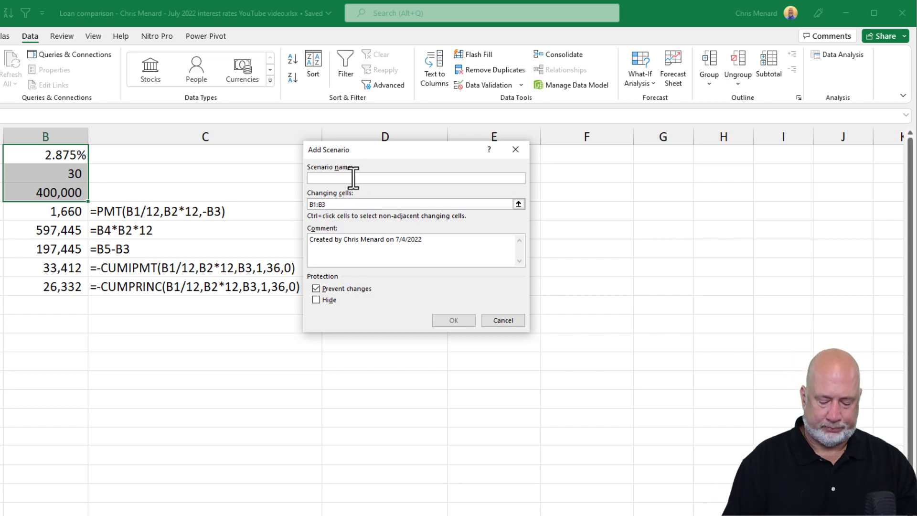
Step: Name the fourth scenario 'higher rate and hihger loan amt'
{"action": "type", "text": "higher "}
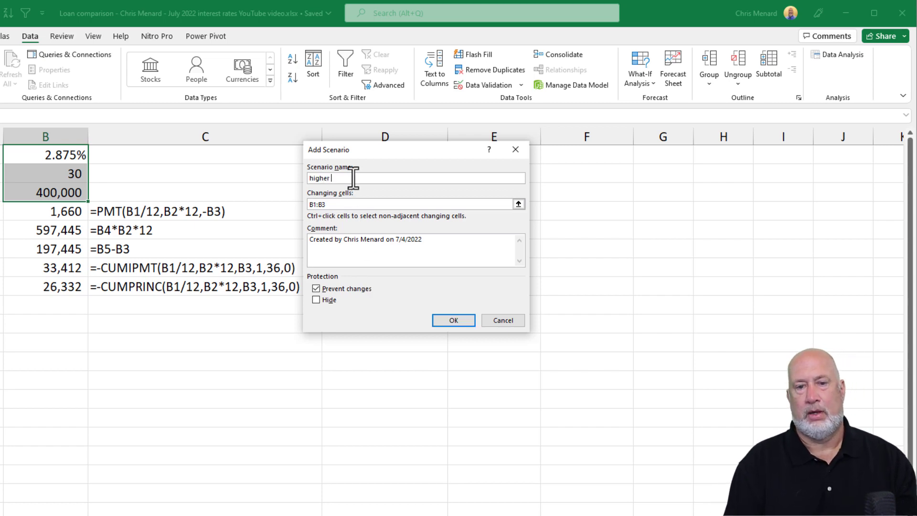
{"action": "type", "text": "rate and high"}
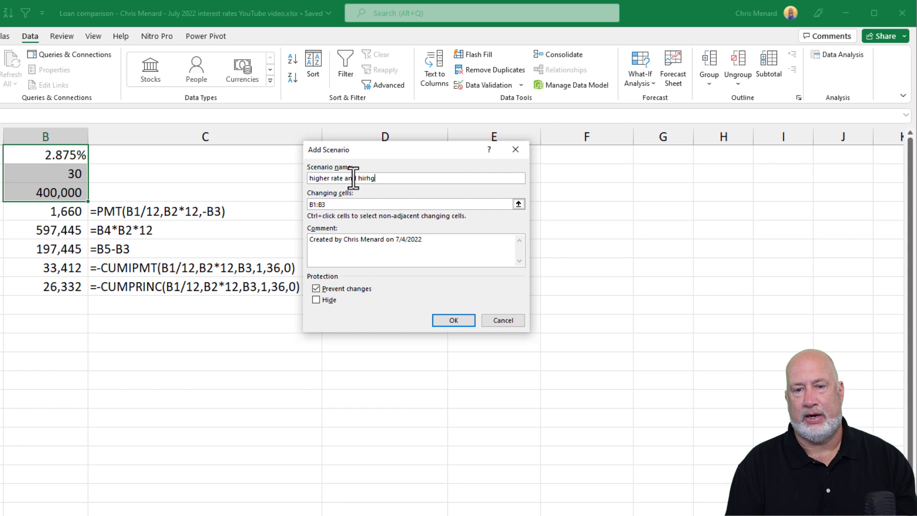
{"action": "key", "text": "BackSpace"}
{"action": "key", "text": "BackSpace"}
{"action": "type", "text": "hger "}
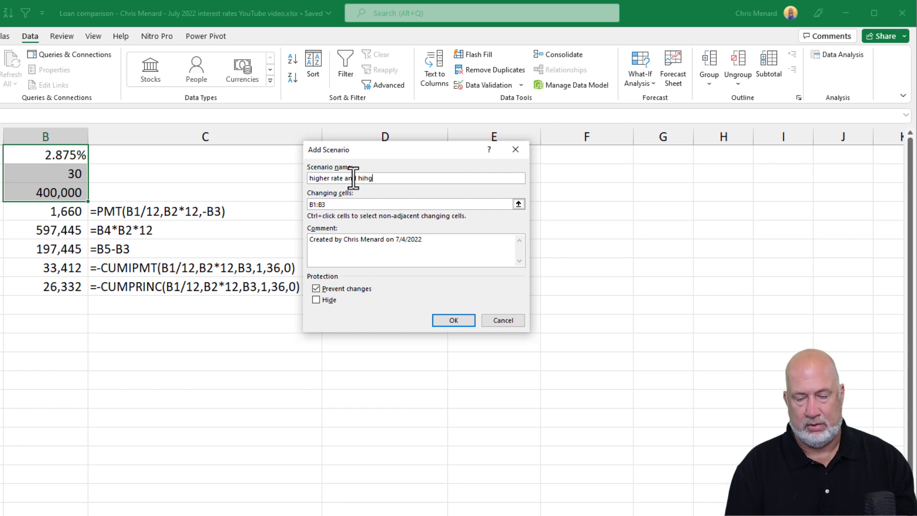
{"action": "type", "text": "loan amt"}
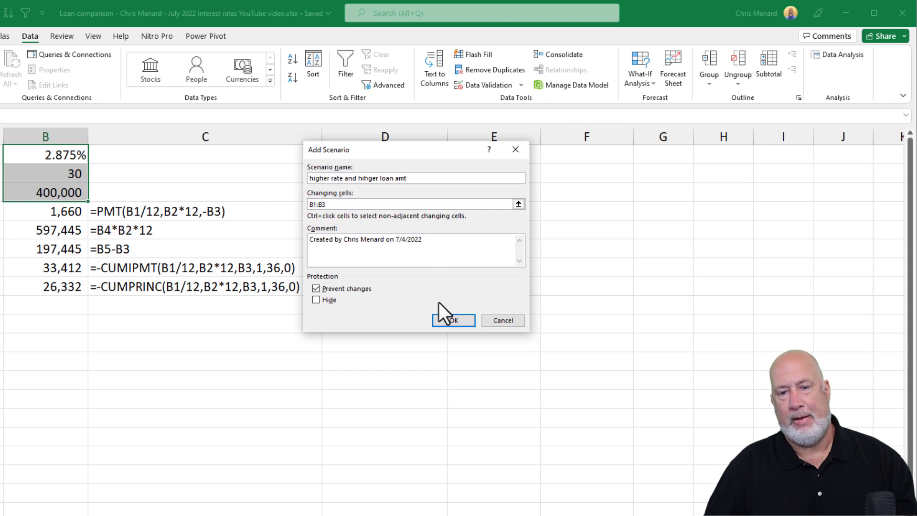
{"action": "left_click", "coordinate": [448, 321]}
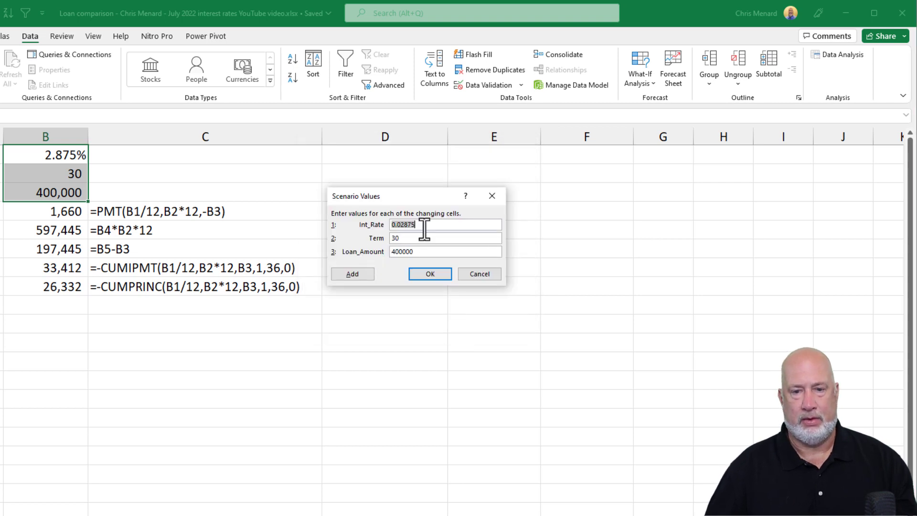
Step: Enter Int_Rate 0.059 and Loan_Amount 550000, keeping Term 30, and confirm the scenario
{"action": "left_click_drag", "start_coordinate": [425, 229], "coordinate": [397, 227]}
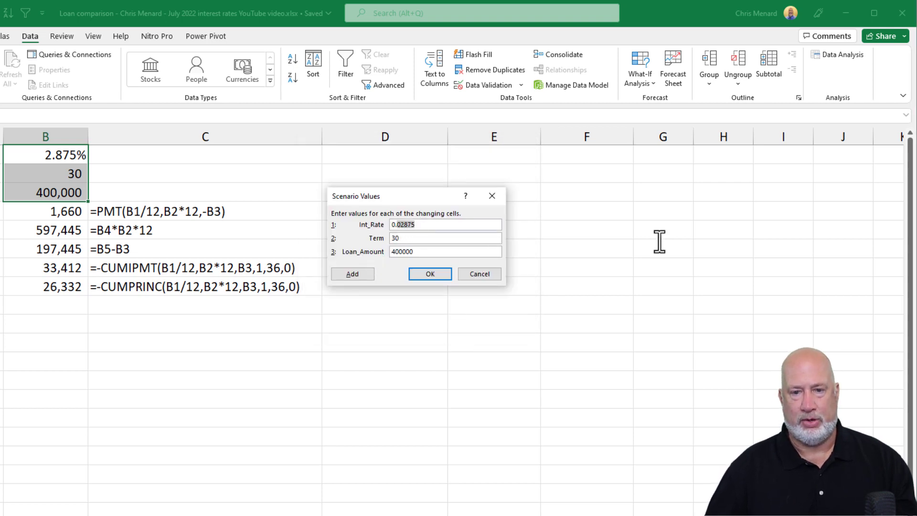
{"action": "type", "text": "0"}
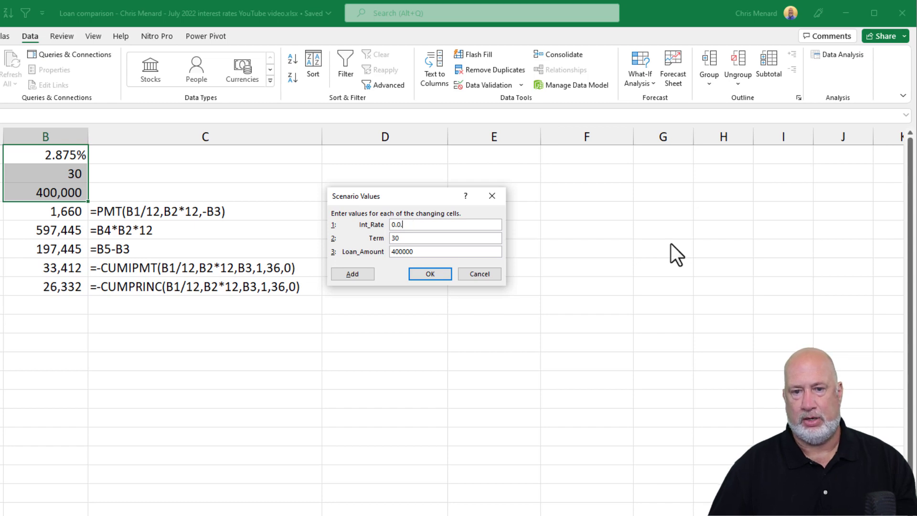
{"action": "type", "text": "59"}
{"action": "key", "text": "Tab"}
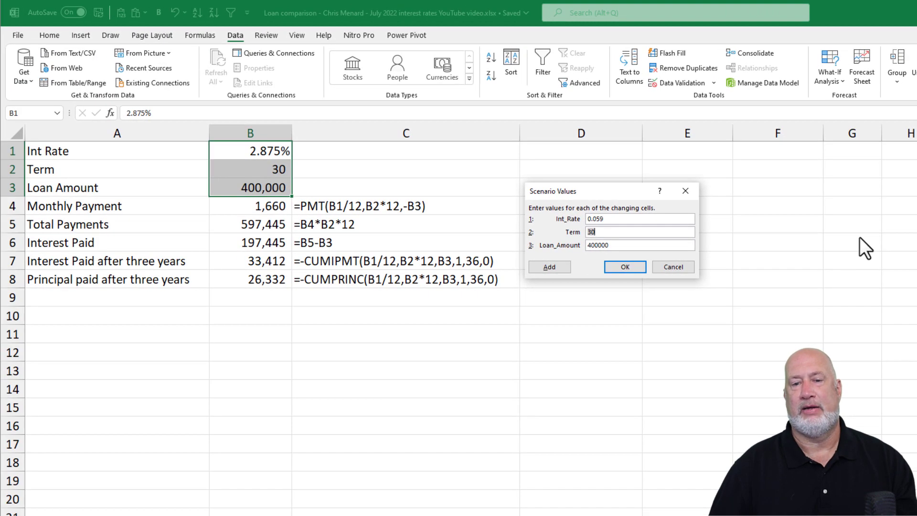
{"action": "key", "text": "Tab"}
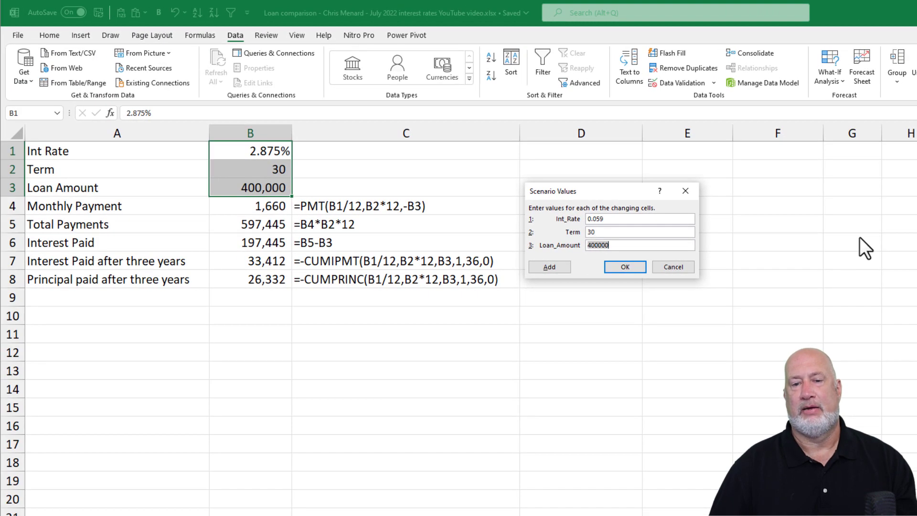
{"action": "type", "text": "5500"}
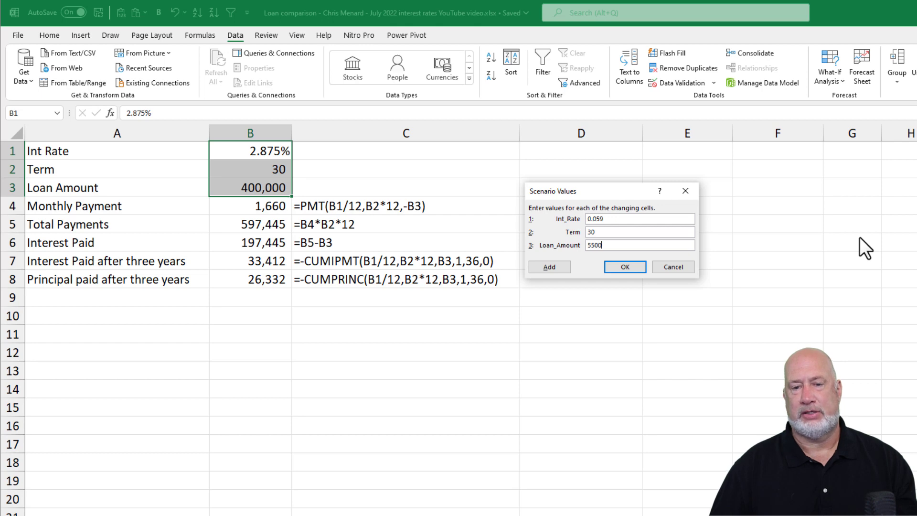
{"action": "type", "text": "00"}
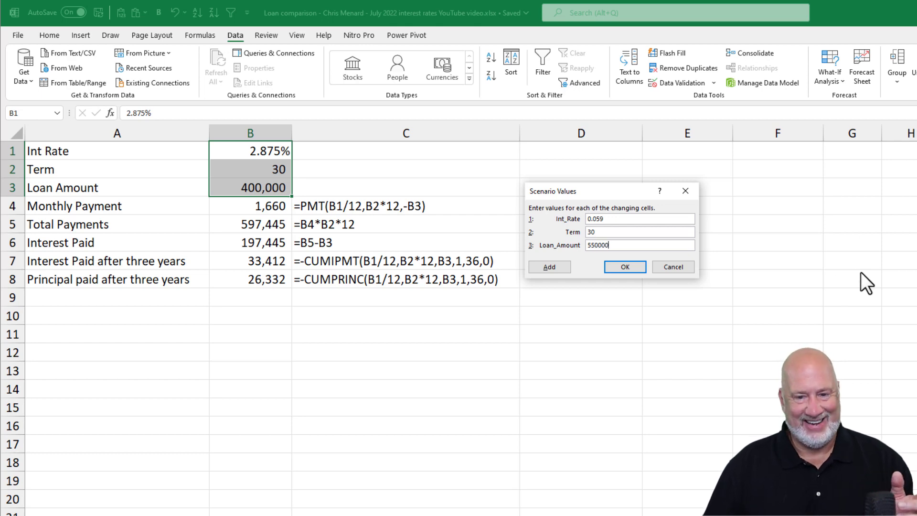
{"action": "left_click", "coordinate": [631, 265]}
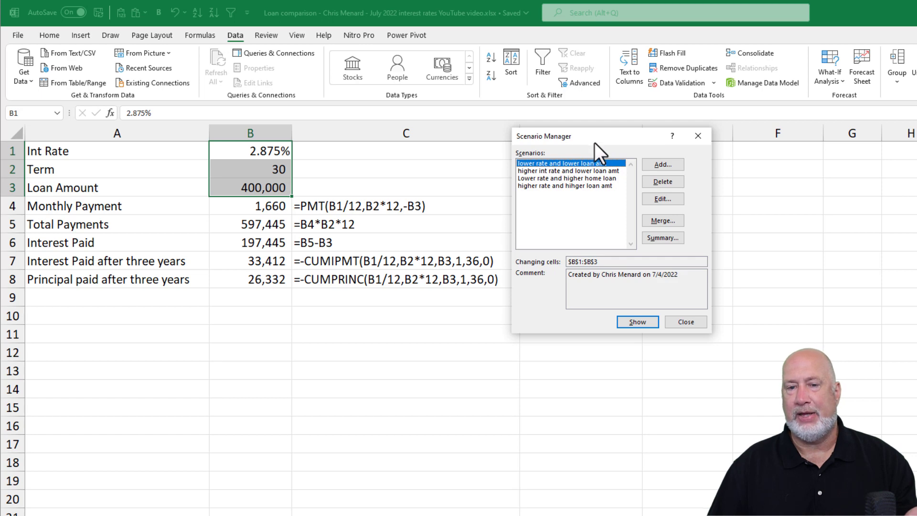
Step: Show the scenarios in turn, ending on 'higher int rate and lower loan amt' (5.900%, 2,373 payment)
{"action": "left_click_drag", "start_coordinate": [594, 142], "coordinate": [635, 116]}
{"action": "left_click", "coordinate": [615, 143]}
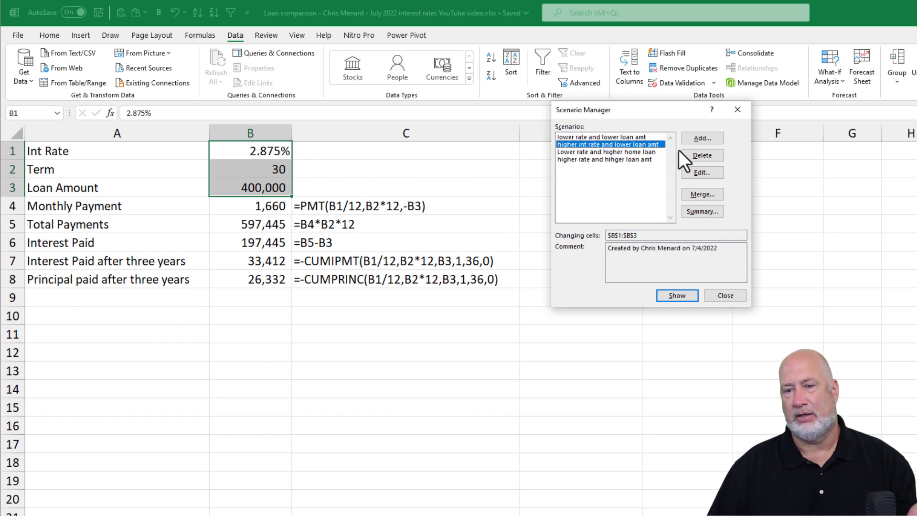
{"action": "double_click", "coordinate": [598, 144]}
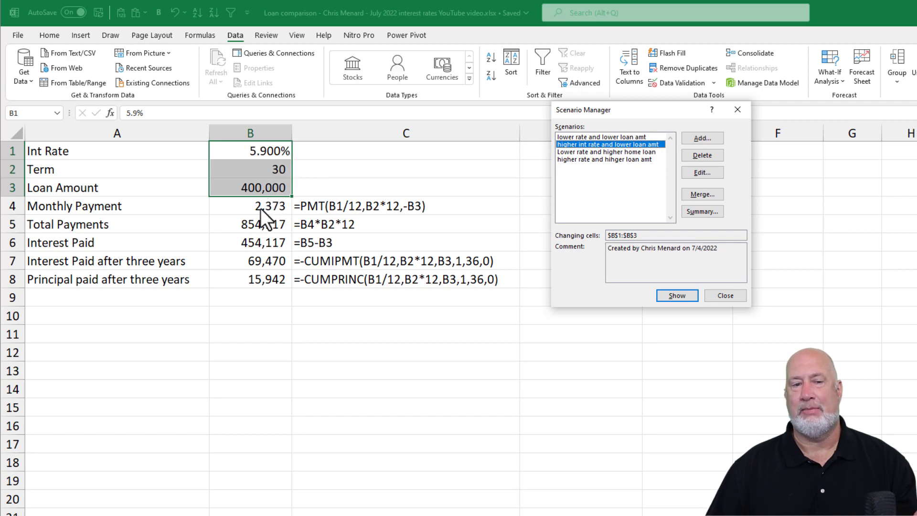
{"action": "double_click", "coordinate": [608, 138]}
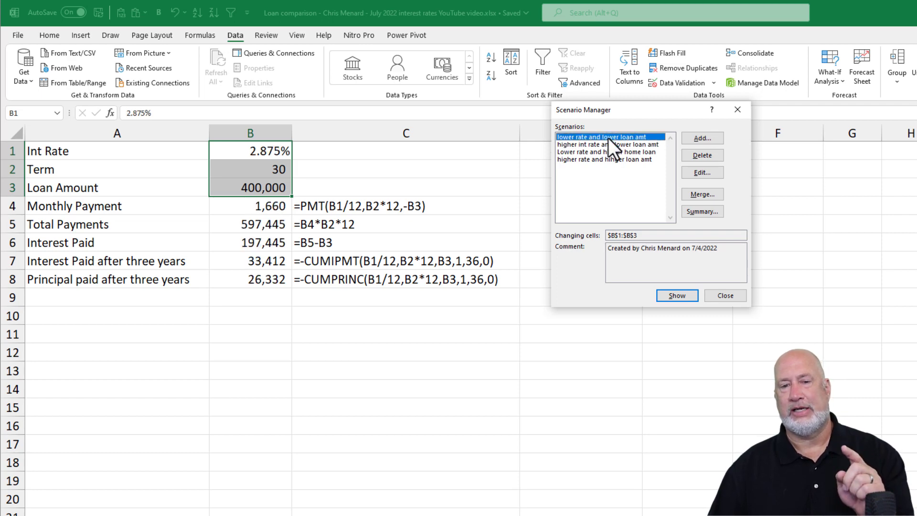
{"action": "double_click", "coordinate": [608, 145]}
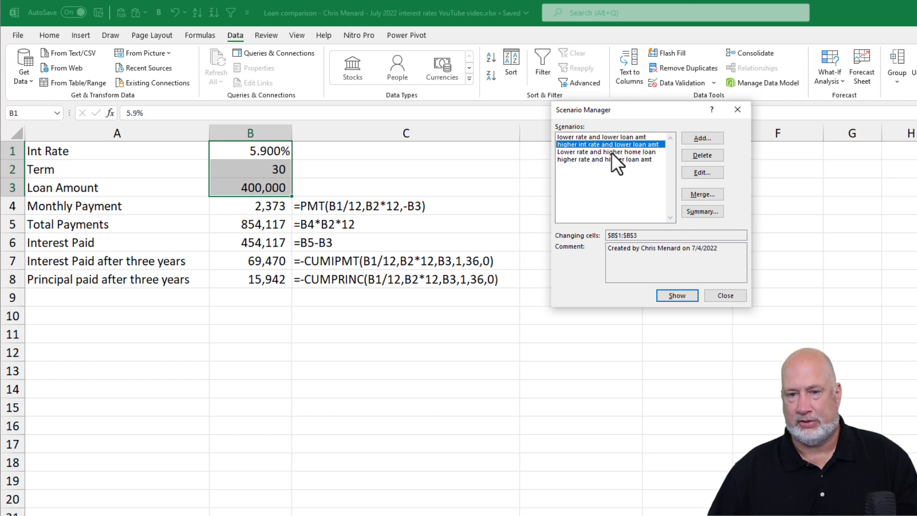
{"action": "double_click", "coordinate": [612, 152]}
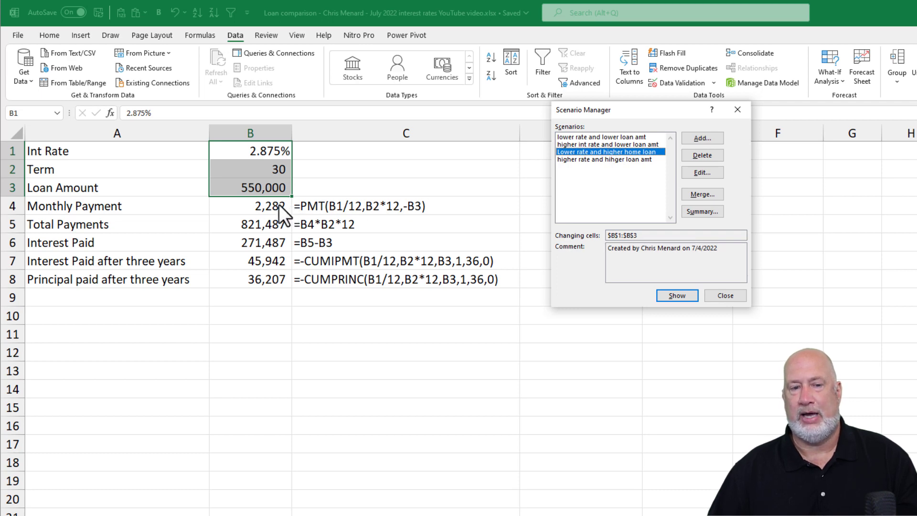
{"action": "double_click", "coordinate": [597, 160]}
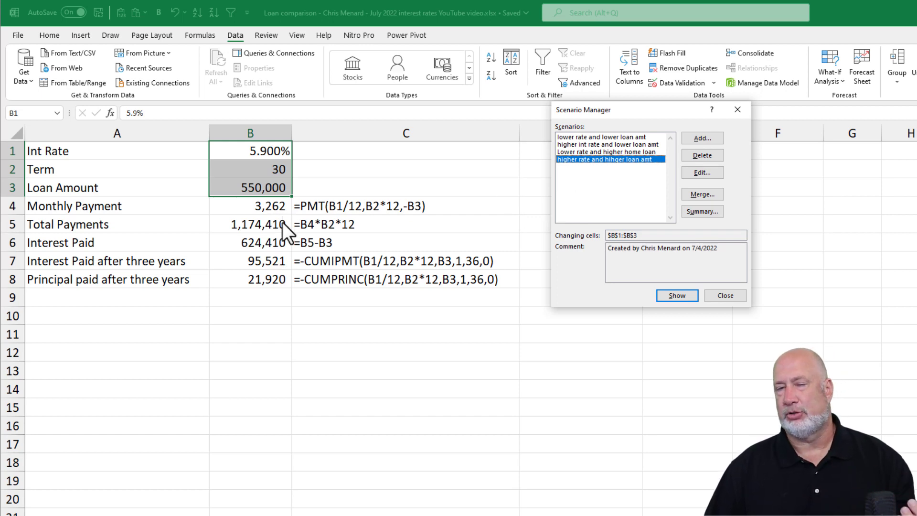
{"action": "double_click", "coordinate": [602, 144]}
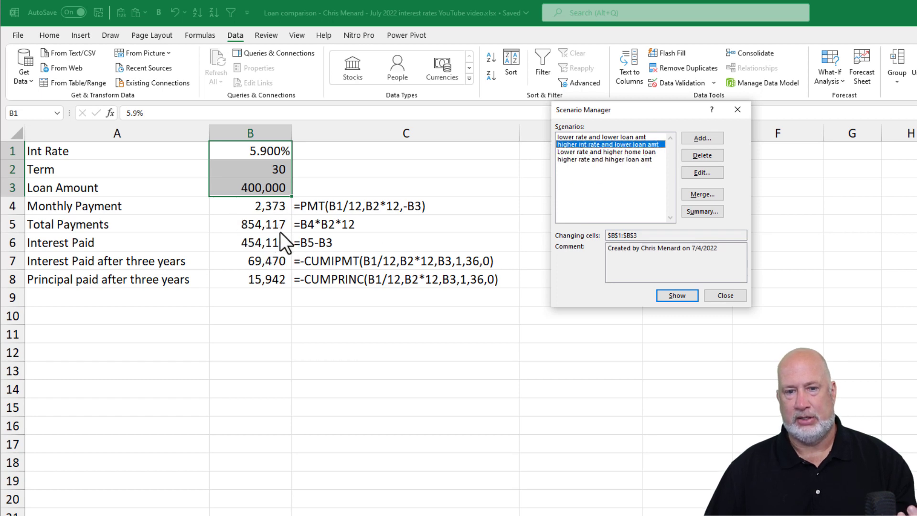
{"action": "double_click", "coordinate": [621, 136]}
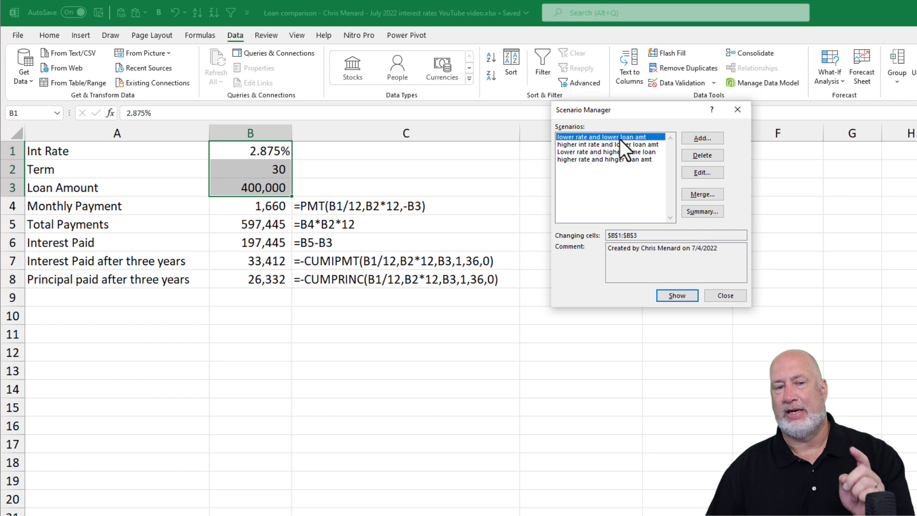
{"action": "double_click", "coordinate": [617, 147]}
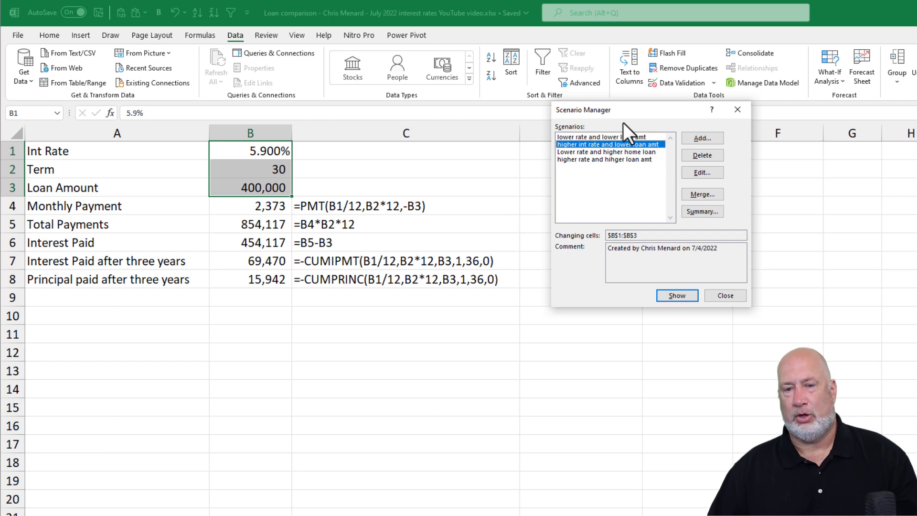
Step: Reopen Scenario Manager from What-If Analysis and start a summary report with result cells B4:B8
{"action": "left_click_drag", "start_coordinate": [625, 113], "coordinate": [606, 106]}
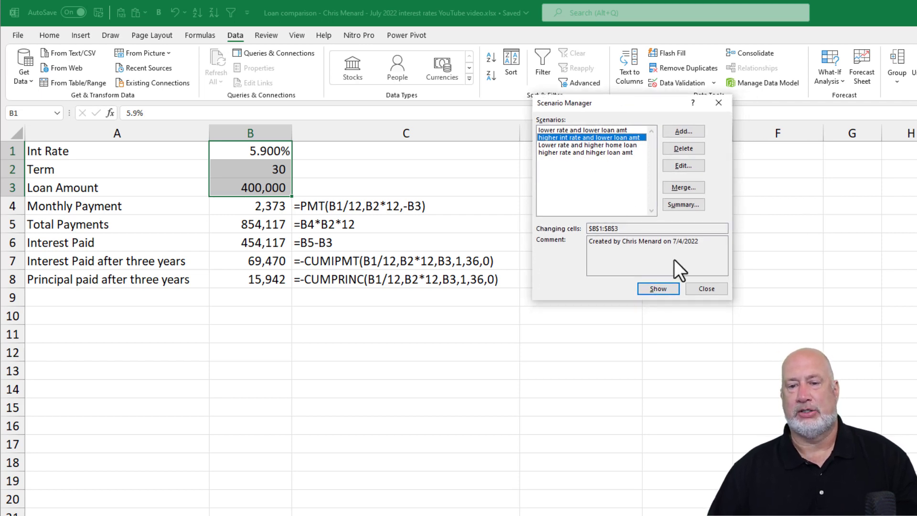
{"action": "left_click", "coordinate": [707, 288]}
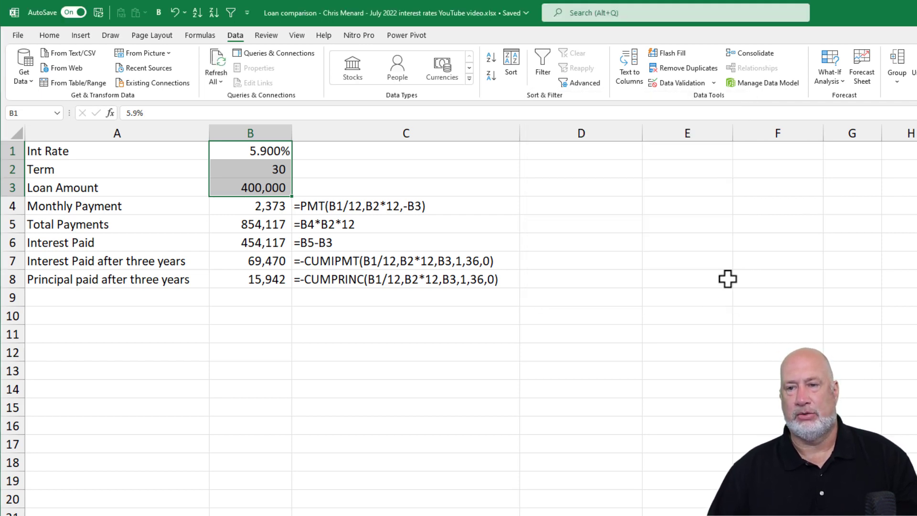
{"action": "left_click", "coordinate": [831, 77]}
{"action": "left_click", "coordinate": [844, 96]}
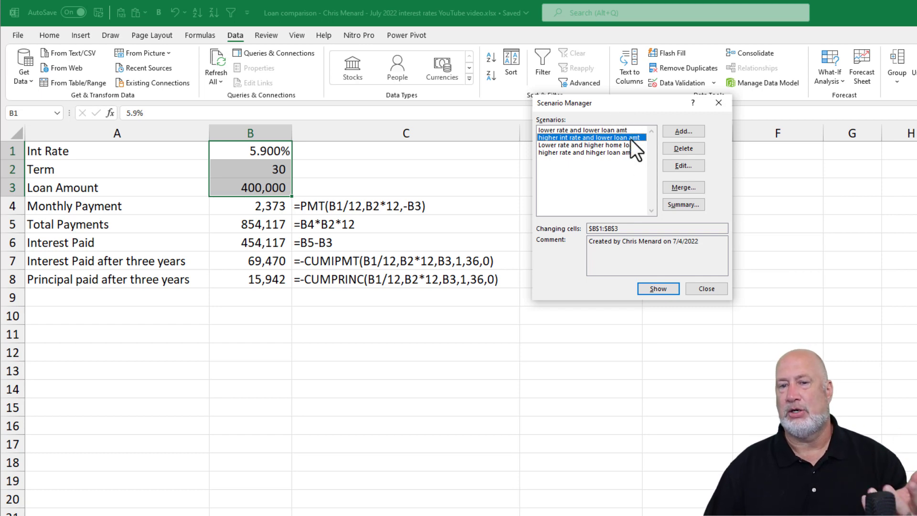
{"action": "left_click", "coordinate": [684, 206]}
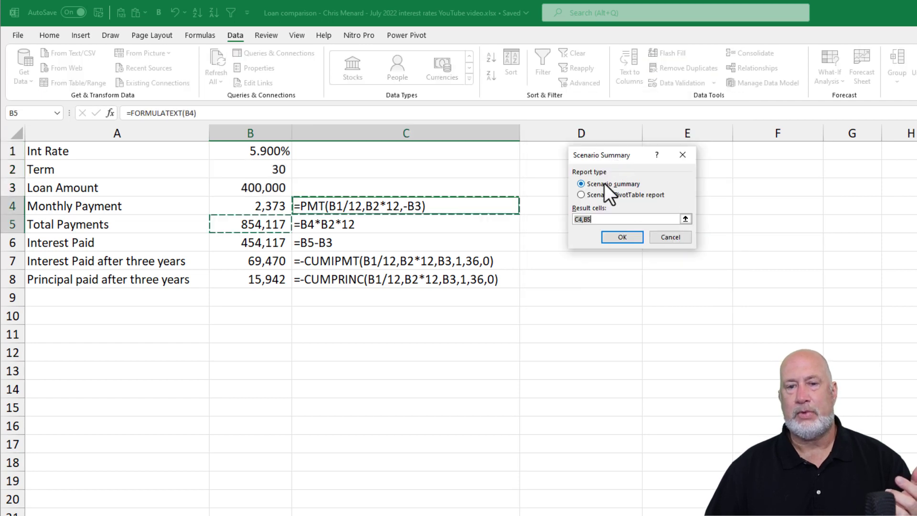
{"action": "left_click", "coordinate": [245, 209]}
{"action": "left_click_drag", "start_coordinate": [244, 209], "coordinate": [243, 279]}
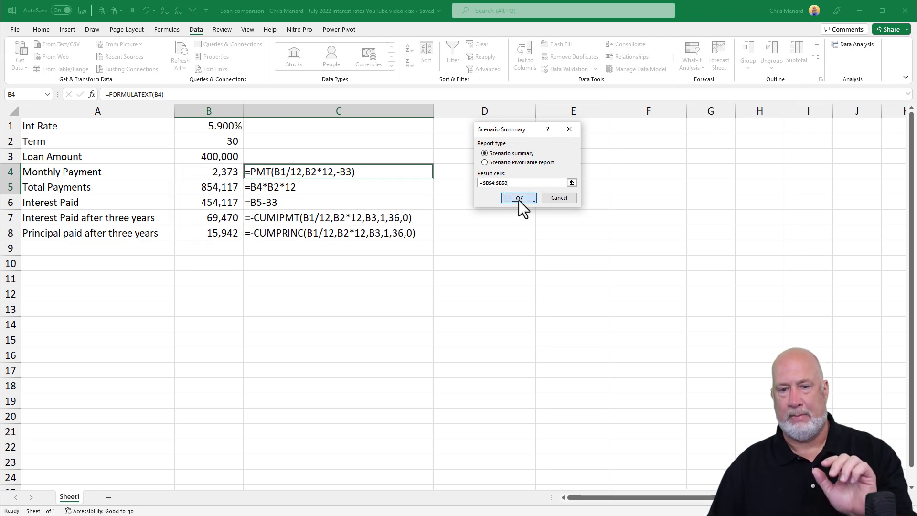
Step: Create the Scenario Summary sheet and delete its Current Values column D
{"action": "left_click", "coordinate": [518, 197]}
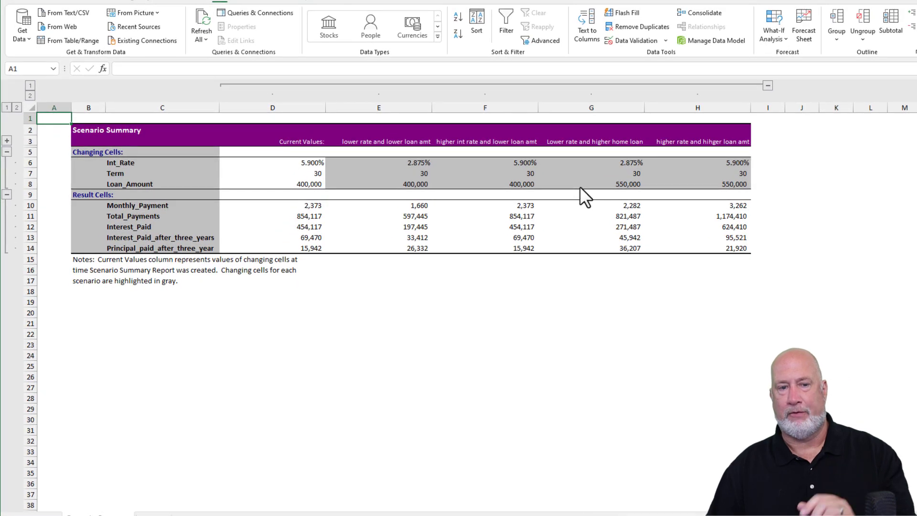
{"action": "scroll", "coordinate": [551, 234], "scroll_direction": "up", "scroll_amount": 2, "text": "ctrl"}
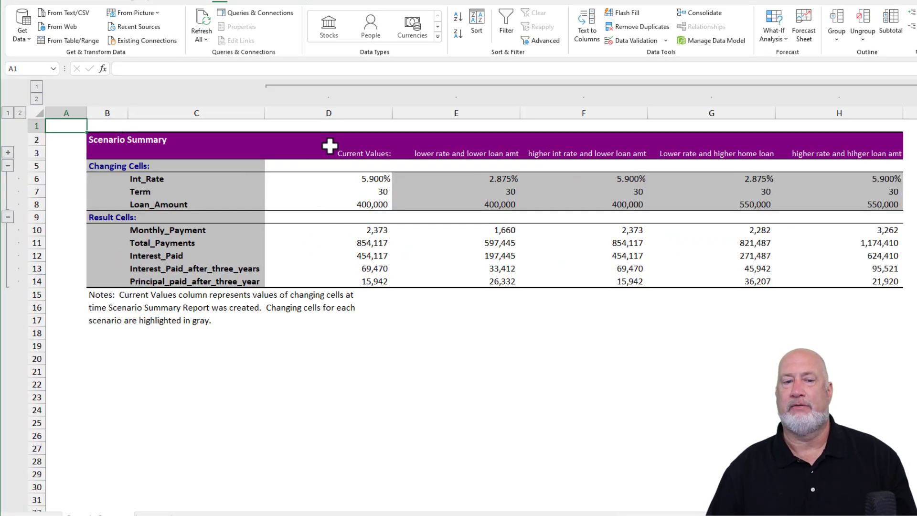
{"action": "left_click", "coordinate": [333, 114]}
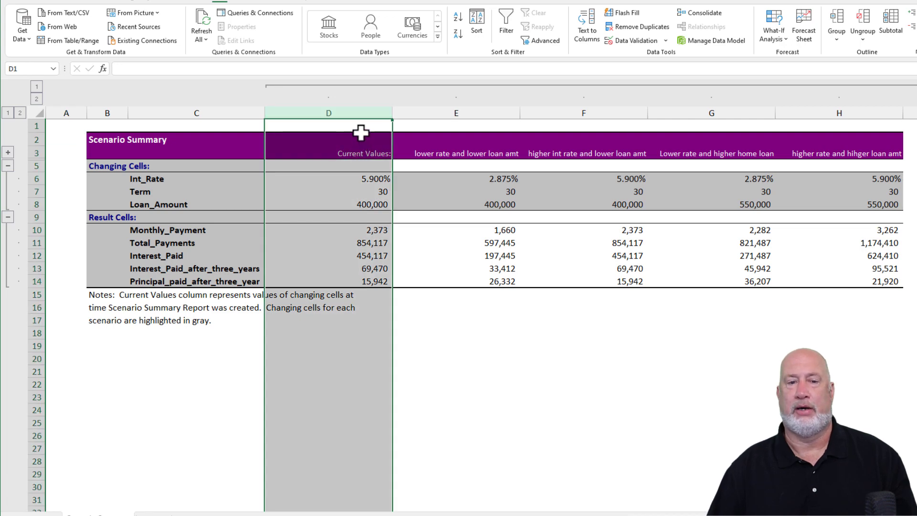
{"action": "right_click", "coordinate": [362, 114]}
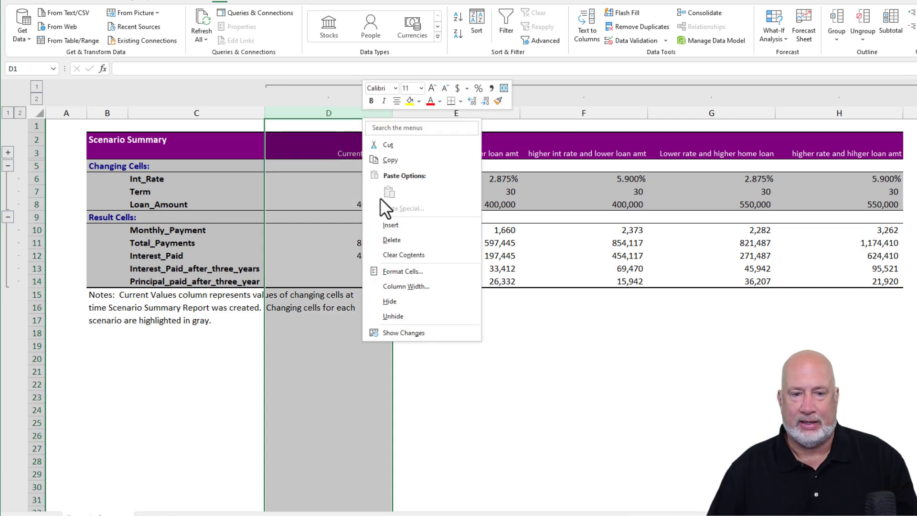
{"action": "left_click", "coordinate": [386, 237]}
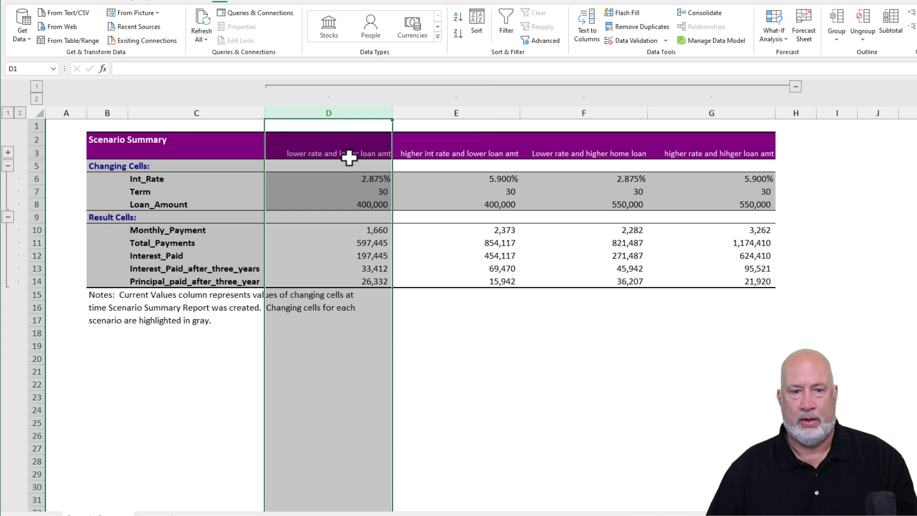
{"action": "left_click", "coordinate": [351, 154]}
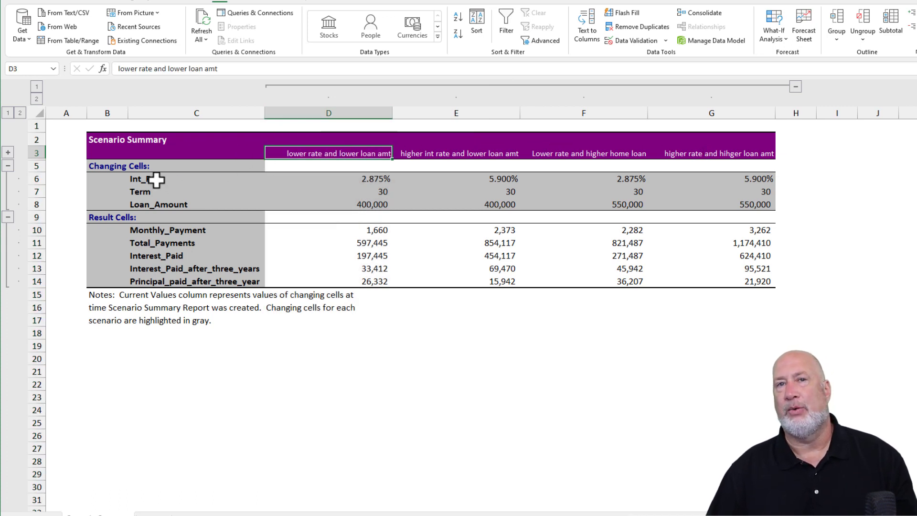
{"action": "left_click_drag", "start_coordinate": [156, 180], "coordinate": [159, 202]}
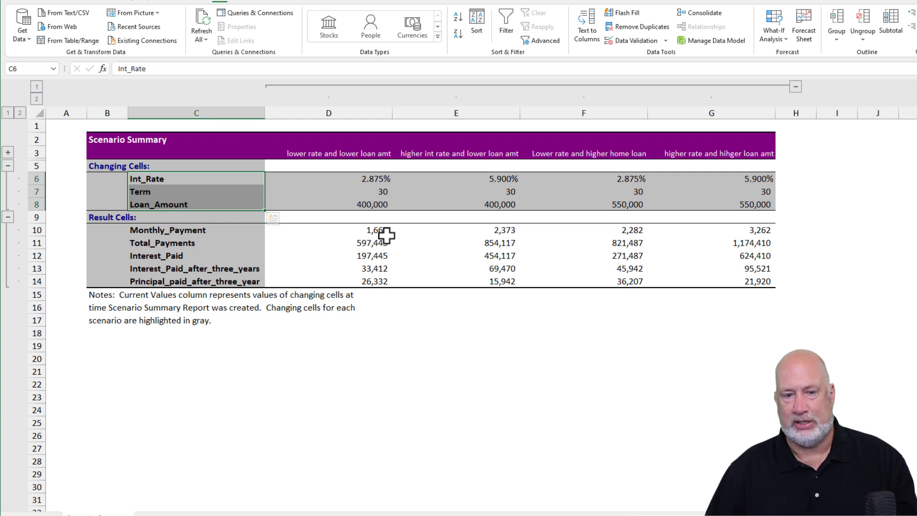
{"action": "left_click", "coordinate": [497, 344]}
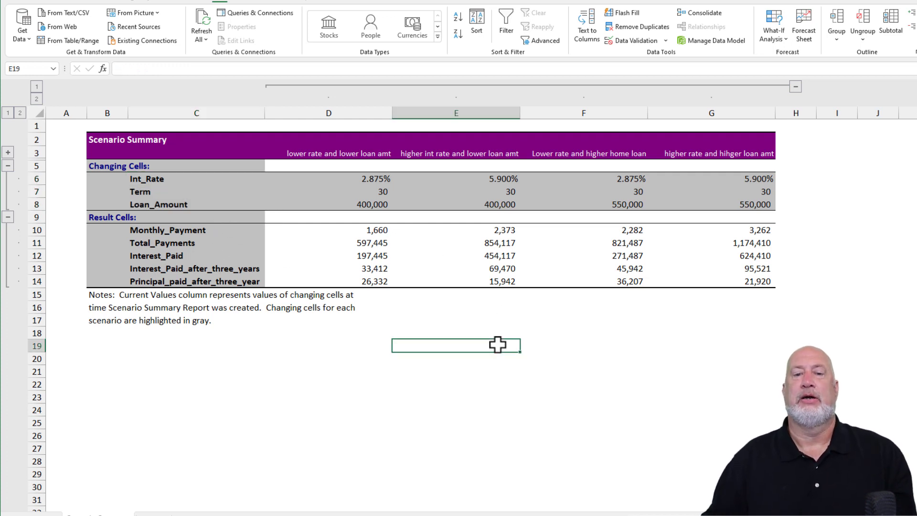